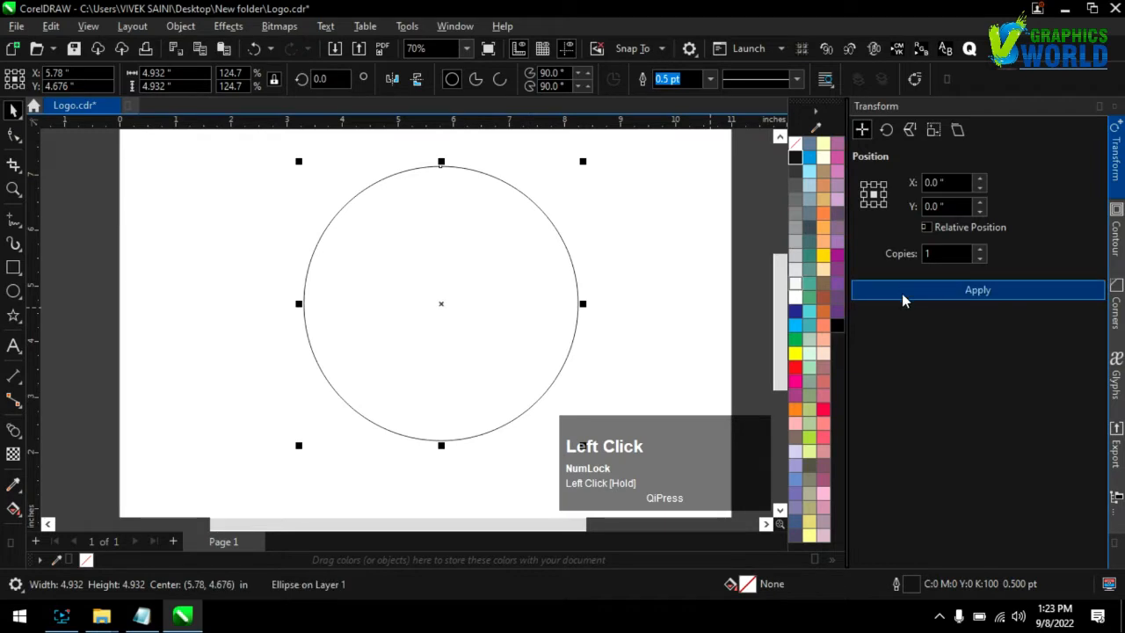
Duplicate the circle inward as a concentric circle about 4.55 inches across and set both outlines to 4 pt
{"action": "mouse_move", "coordinate": [583, 160]}
{"action": "left_mouse_down"}
{"action": "mouse_move", "coordinate": [564, 169]}
{"action": "mouse_move", "coordinate": [572, 164]}
{"action": "left_mouse_up"}
{"action": "left_click", "coordinate": [534, 202], "text": "shift"}
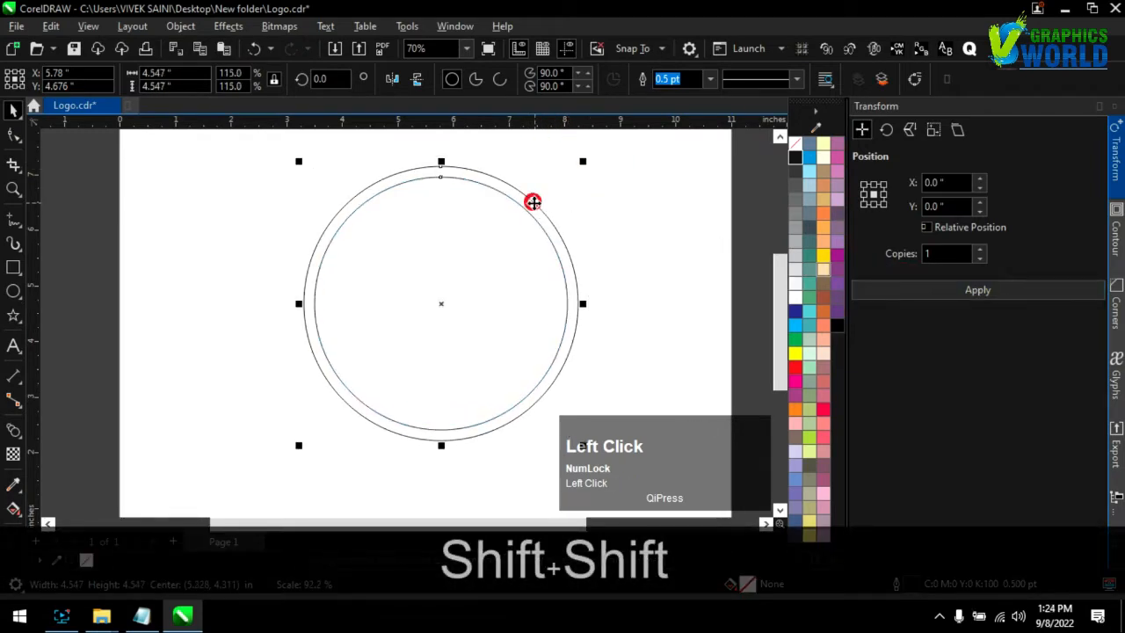
{"action": "left_click", "coordinate": [708, 76]}
{"action": "left_click", "coordinate": [726, 79]}
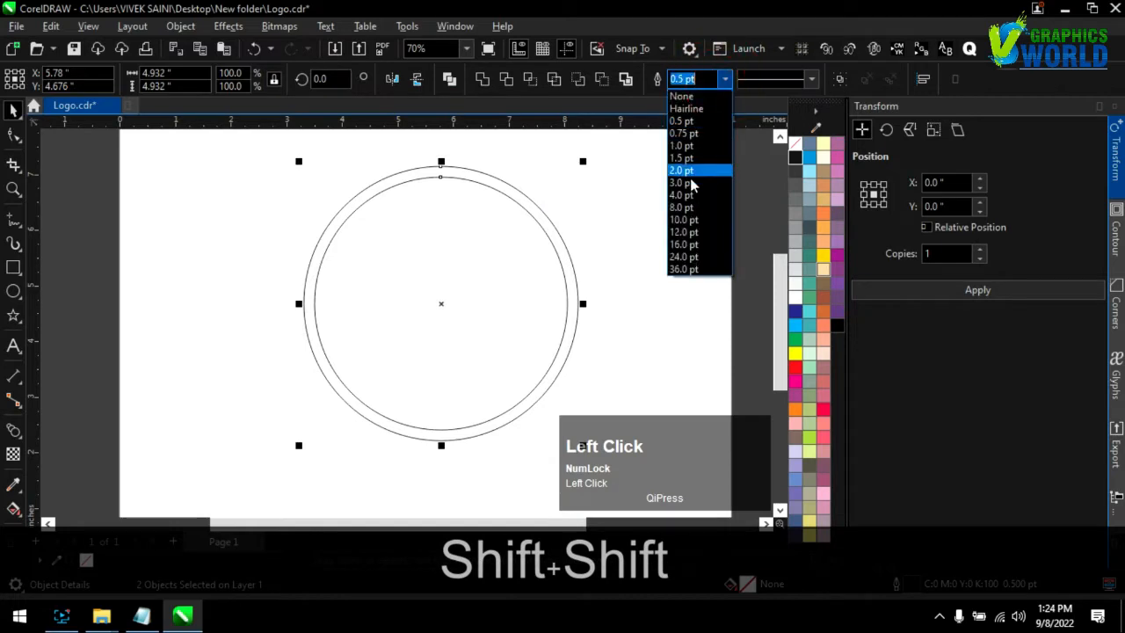
{"action": "left_click", "coordinate": [690, 195]}
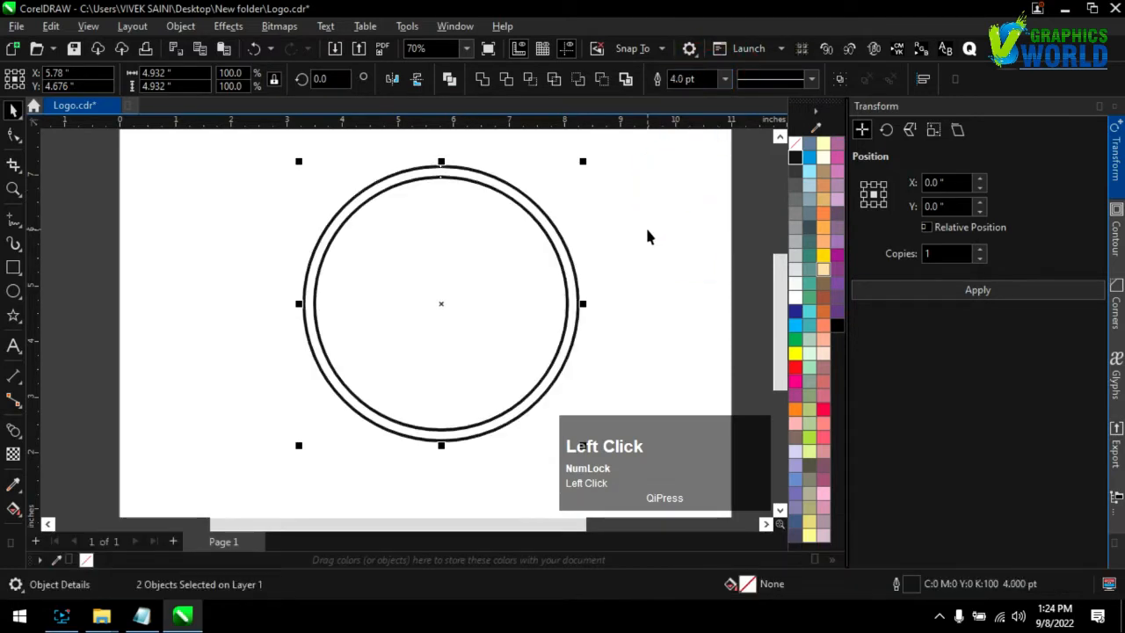
Set the outer circle's outline to 6 pt and enable Scale with object for the outlines of both circles
{"action": "left_click", "coordinate": [710, 78]}
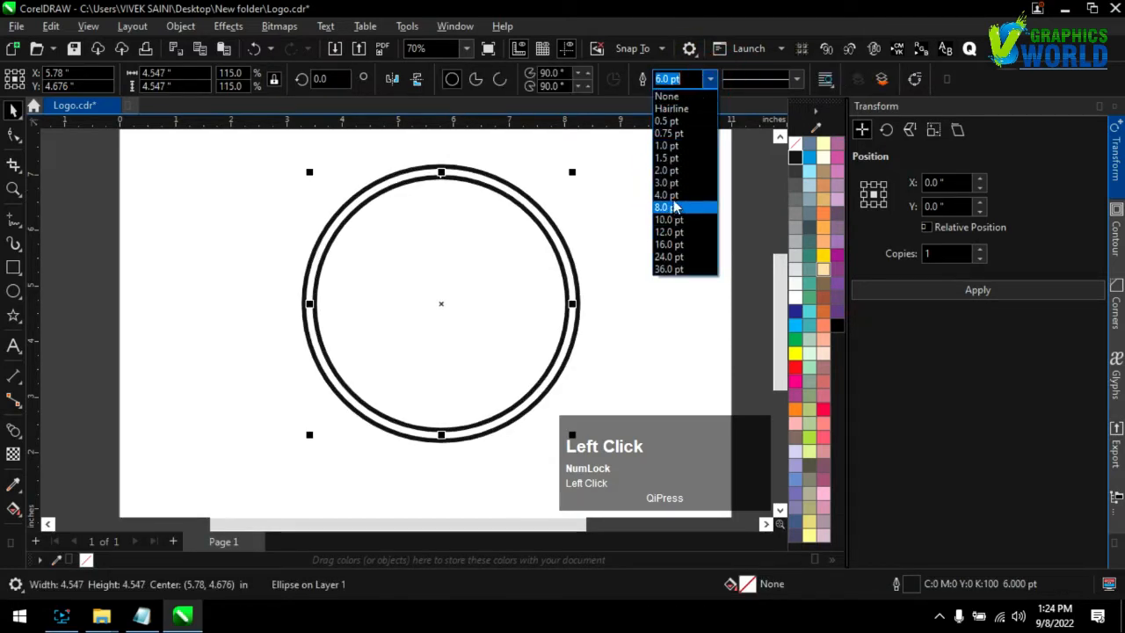
{"action": "left_click", "coordinate": [666, 204]}
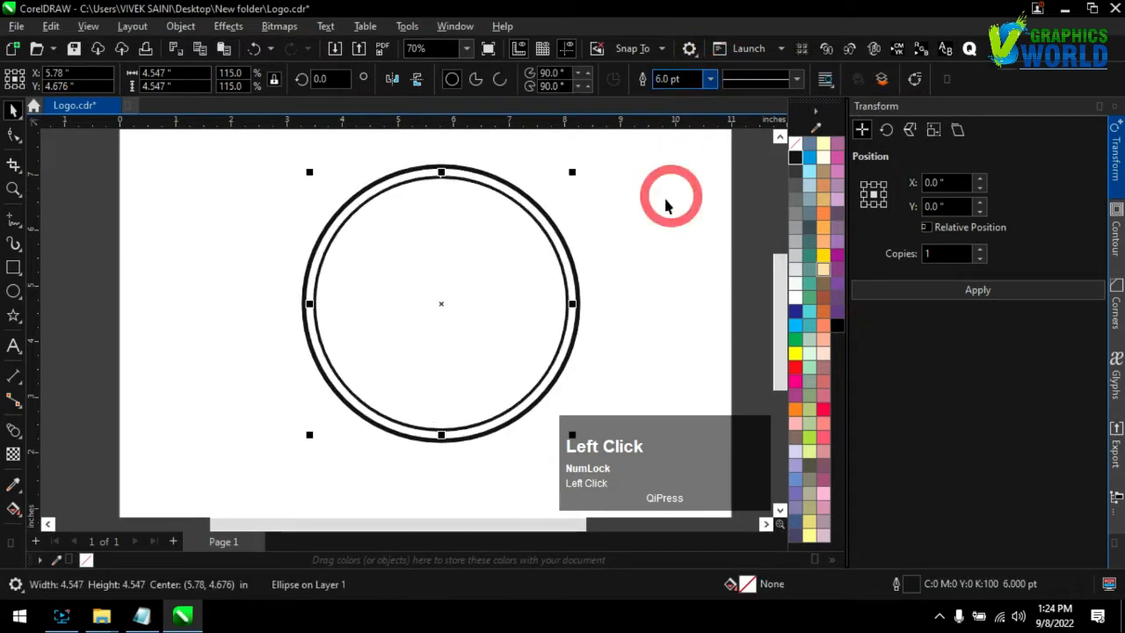
{"action": "left_click", "coordinate": [523, 195]}
{"action": "left_click", "coordinate": [508, 228], "text": "shift"}
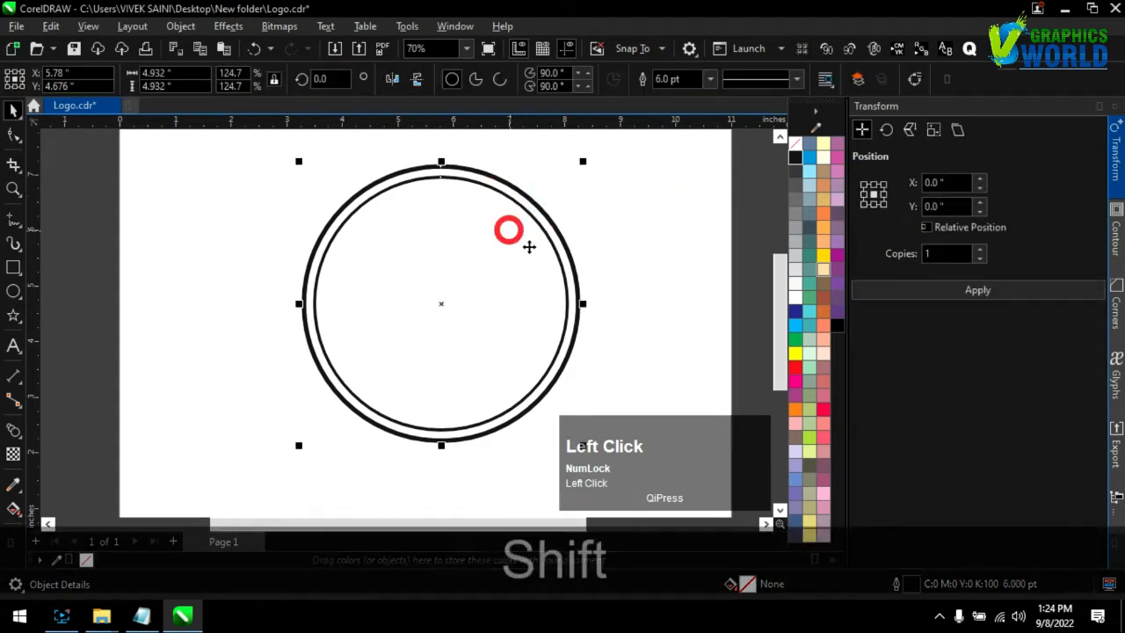
{"action": "double_click", "coordinate": [905, 580]}
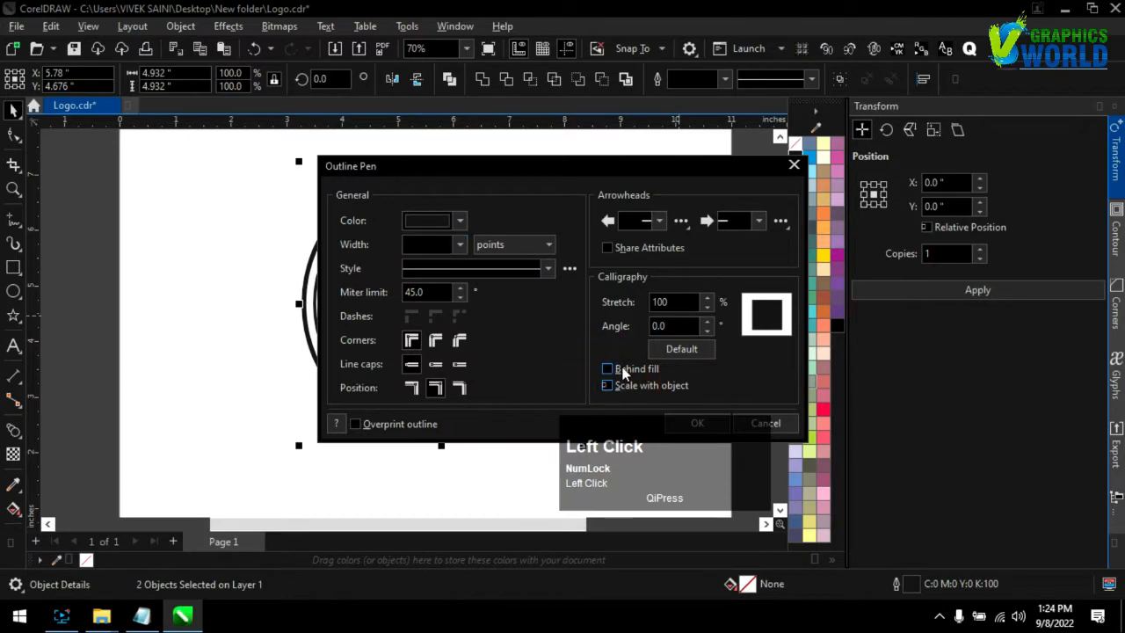
{"action": "left_click", "coordinate": [682, 430]}
{"action": "left_click", "coordinate": [645, 311]}
{"action": "left_click", "coordinate": [524, 269]}
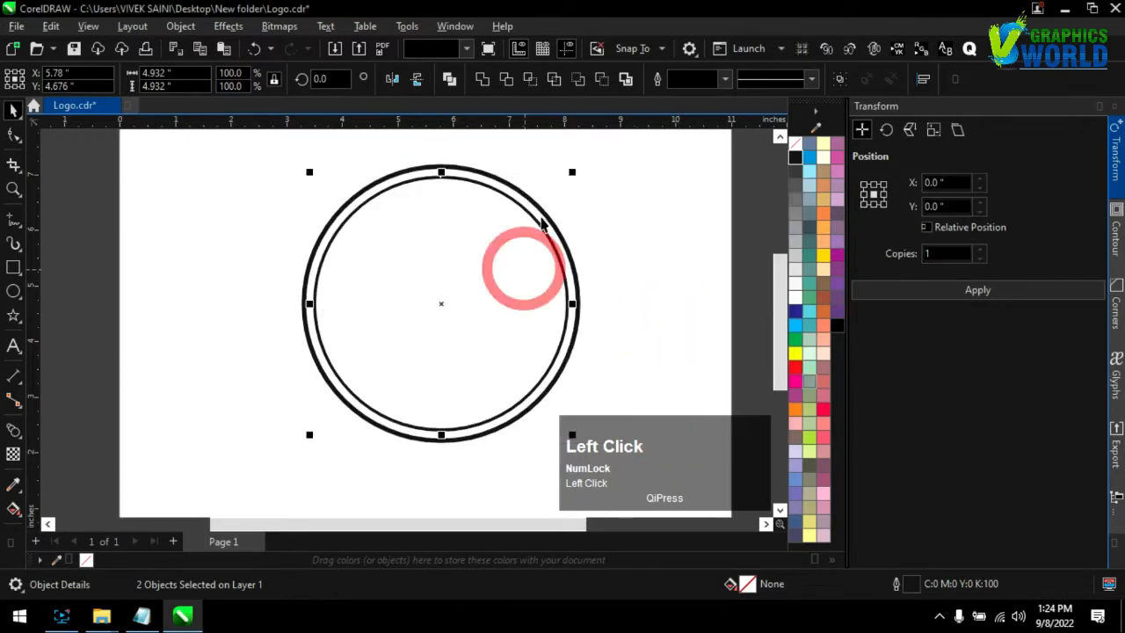
Colour the outer circle's outline light grey and the inner circle's outline orange
{"action": "left_click", "coordinate": [539, 214]}
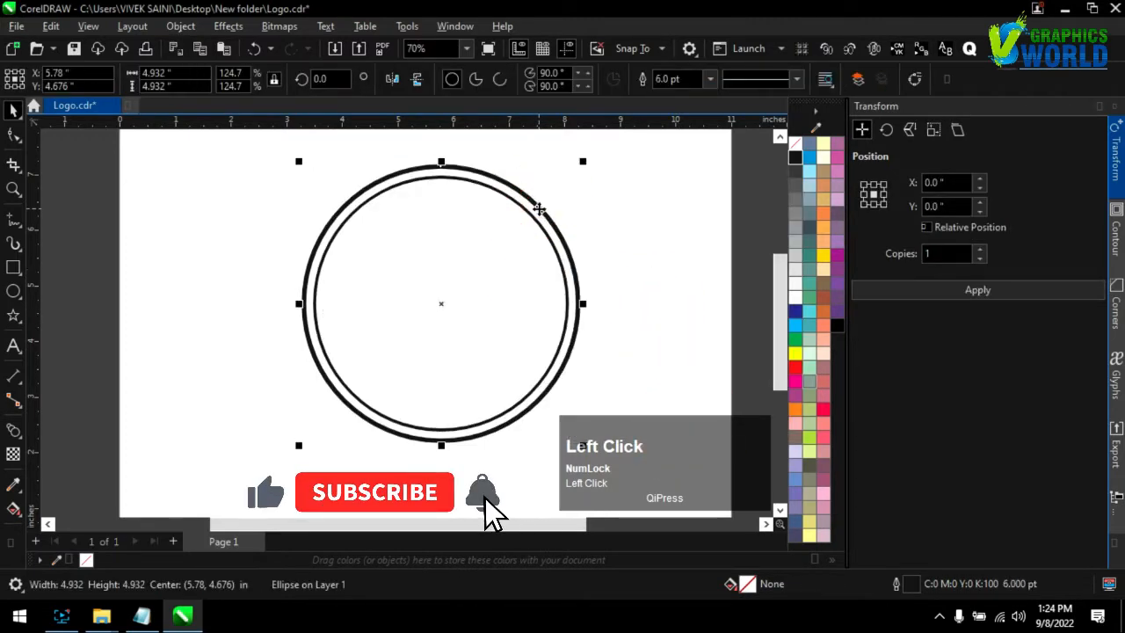
{"action": "right_click", "coordinate": [796, 254]}
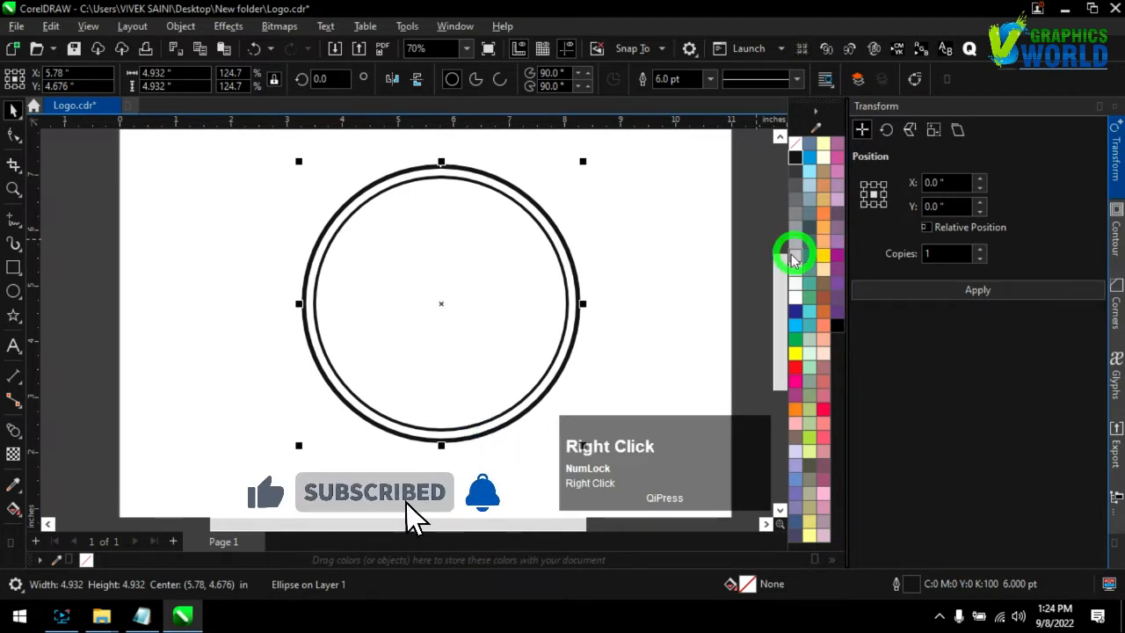
{"action": "left_click", "coordinate": [563, 253]}
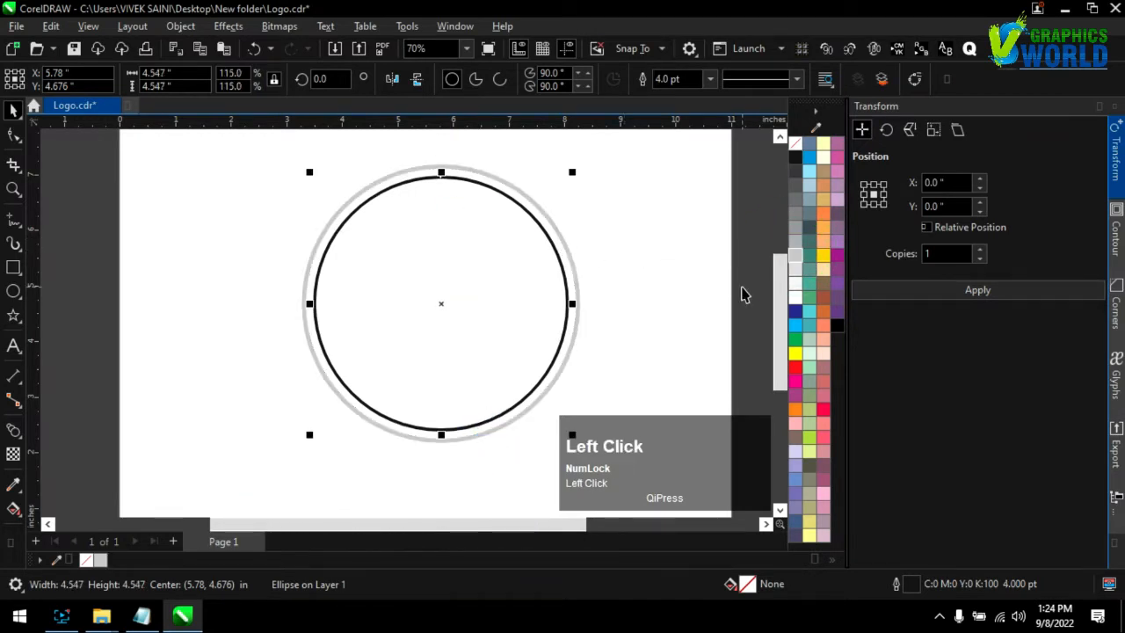
{"action": "right_click", "coordinate": [795, 407]}
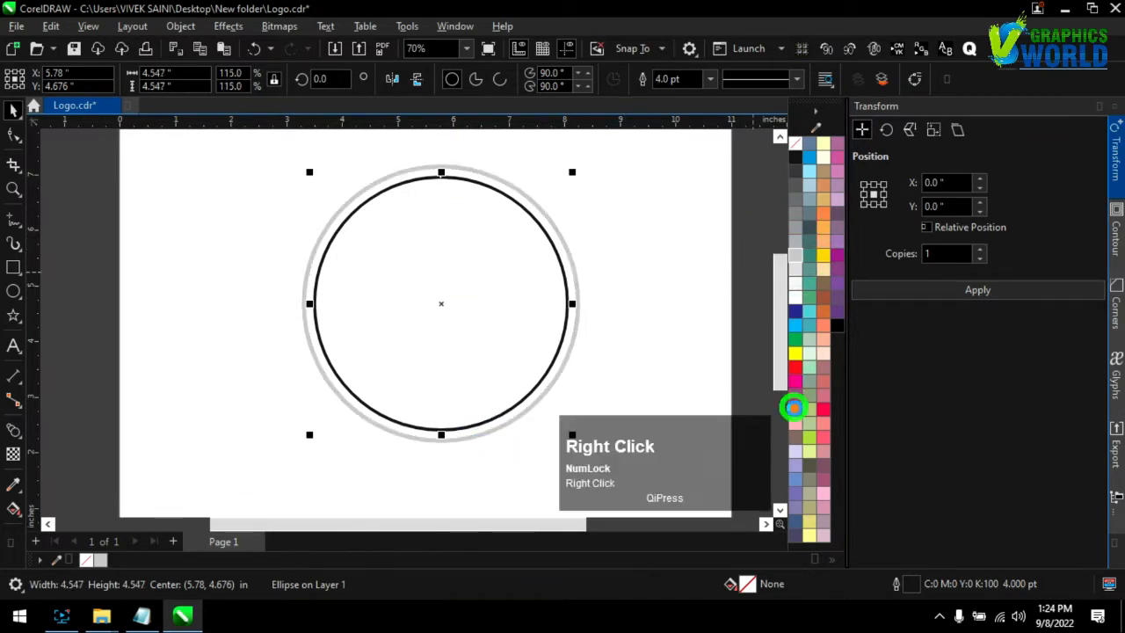
Duplicate the grey and orange circle pair as a smaller concentric pair inside the originals
{"action": "left_click", "coordinate": [554, 221], "text": "shift"}
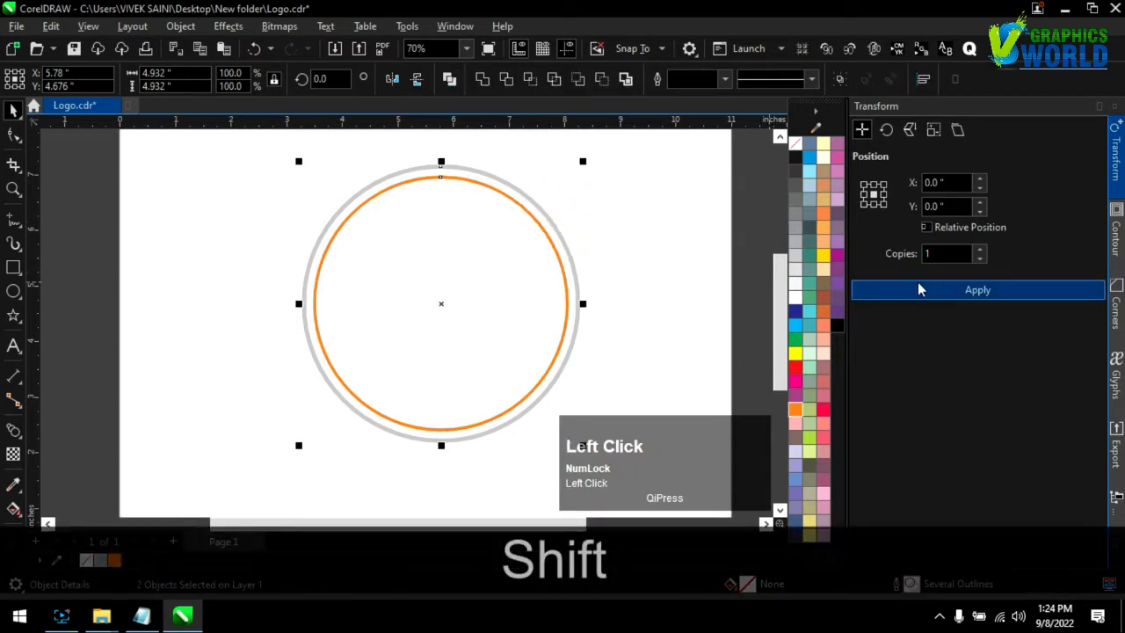
{"action": "left_click_drag", "start_coordinate": [585, 162], "coordinate": [540, 185]}
{"action": "left_click", "coordinate": [647, 263]}
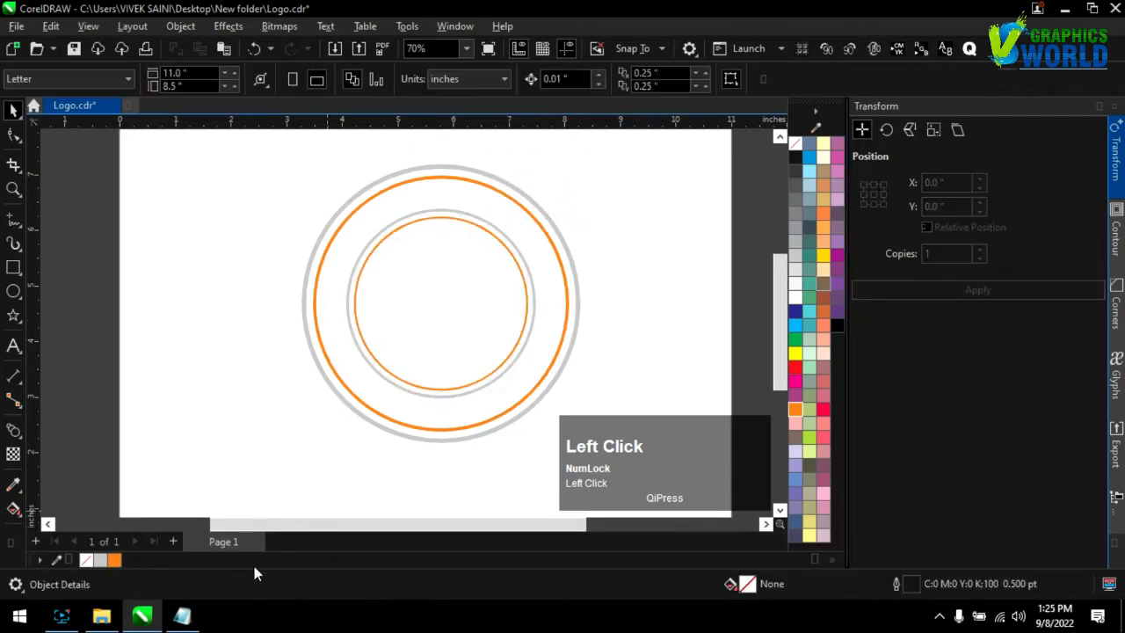
Copy the word "Business" from the Notepad document and paste it into CorelDRAW as artistic text beside the circles
{"action": "left_click", "coordinate": [182, 618]}
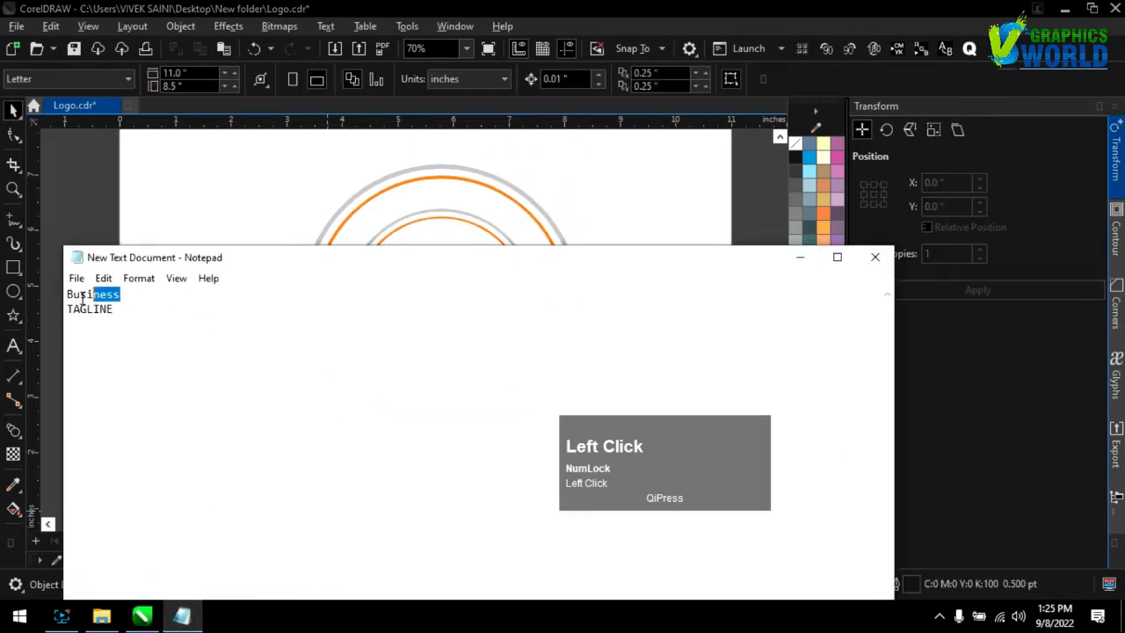
{"action": "key", "text": "ctrl+c"}
{"action": "left_click", "coordinate": [141, 201]}
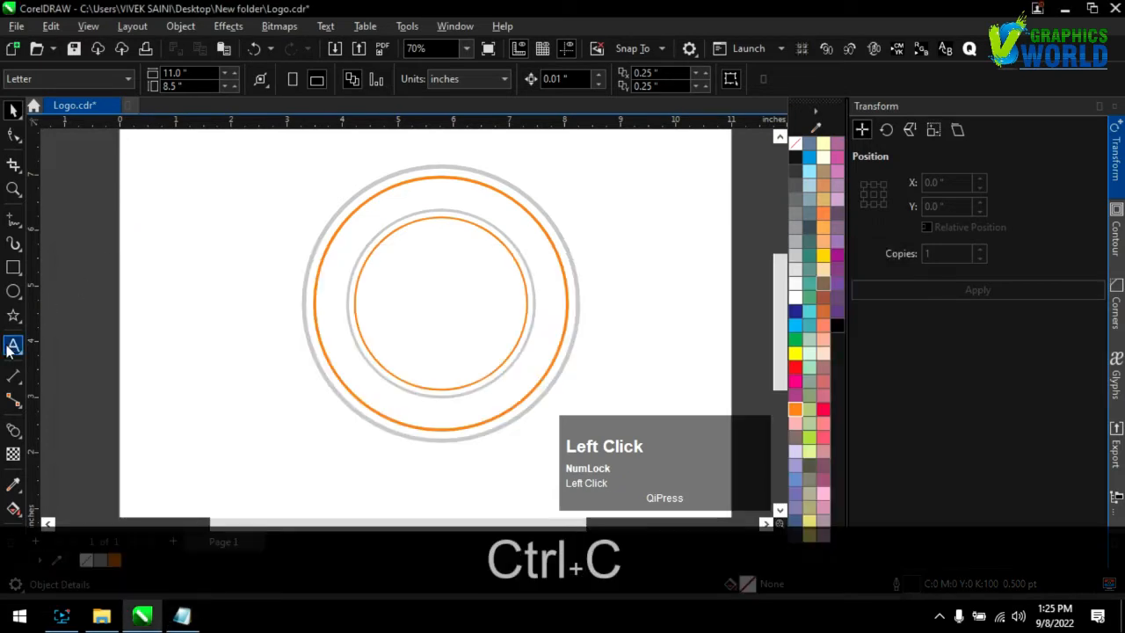
{"action": "left_click", "coordinate": [215, 344]}
{"action": "key", "text": "ctrl+v"}
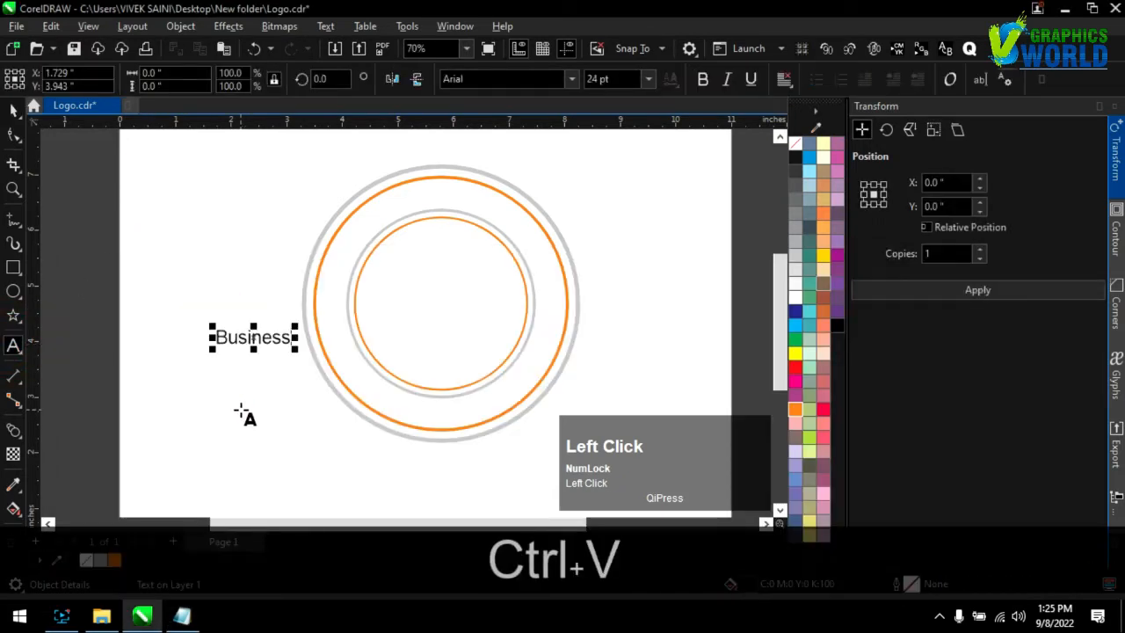
{"action": "key", "text": "ctrl+a"}
{"action": "left_click", "coordinate": [13, 109]}
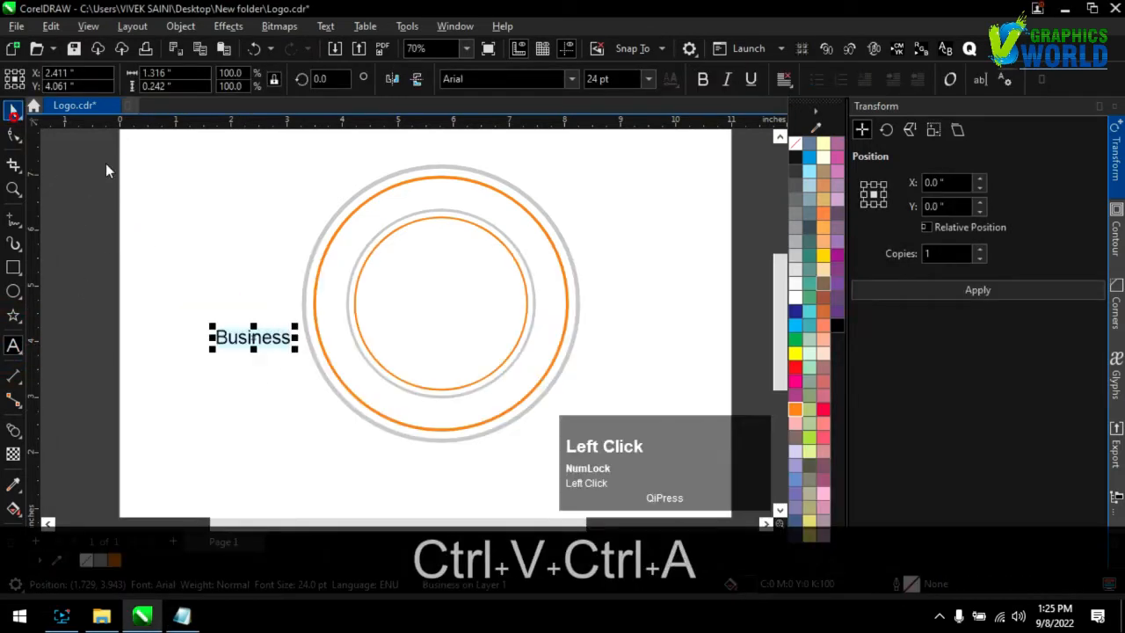
Enlarge the "Business" text to about 96 pt and change its font to Attraction Personal Use
{"action": "left_click_drag", "start_coordinate": [297, 327], "coordinate": [519, 293]}
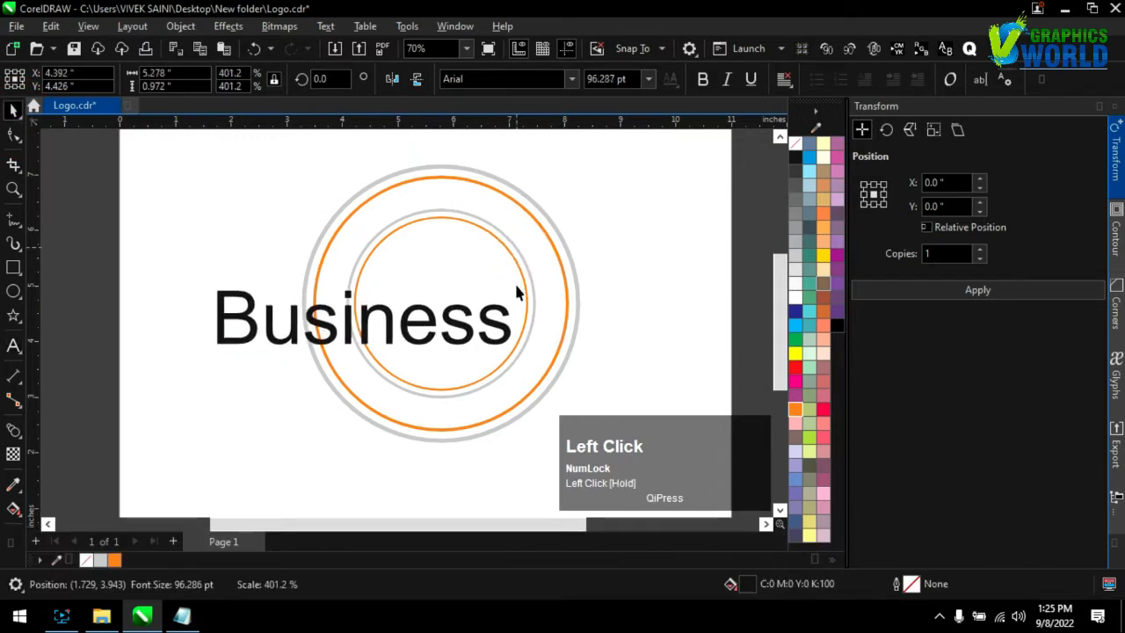
{"action": "left_click", "coordinate": [571, 79]}
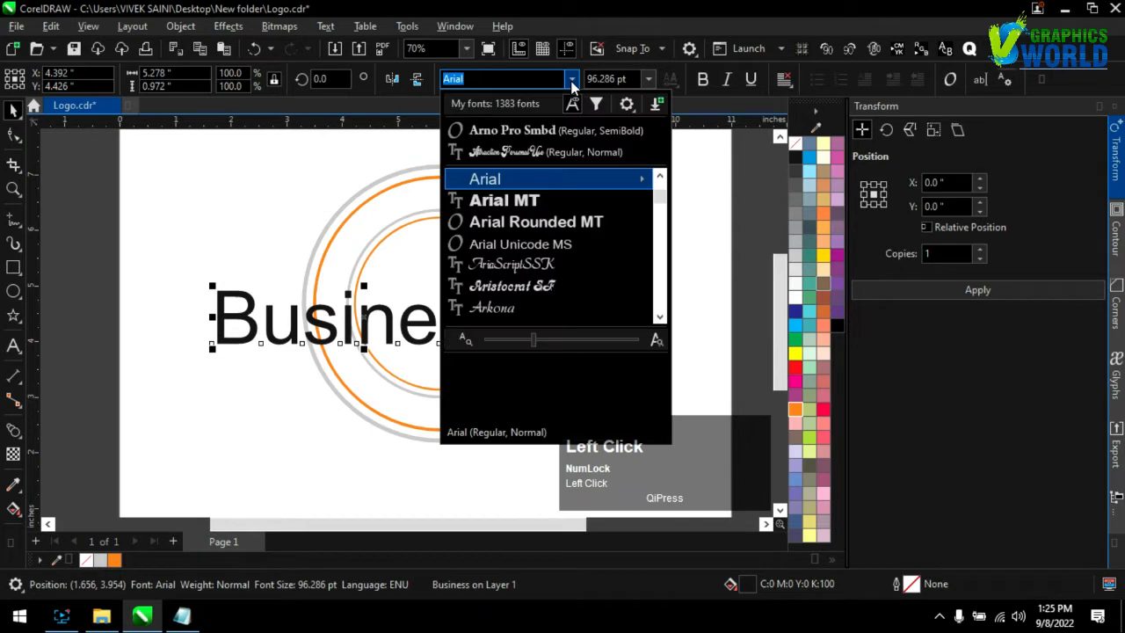
{"action": "left_click", "coordinate": [525, 156]}
Rotate the "Business" text about 12.7 degrees counterclockwise, then centre it over the circles at about 104 pt
{"action": "left_click", "coordinate": [452, 337]}
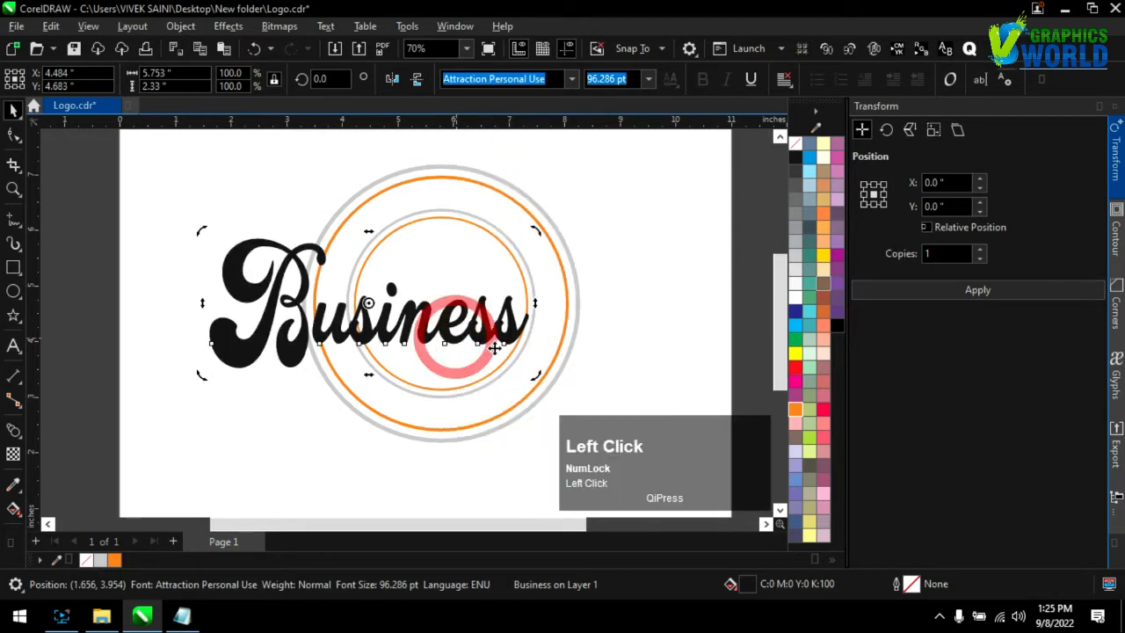
{"action": "left_click_drag", "start_coordinate": [535, 377], "coordinate": [555, 338]}
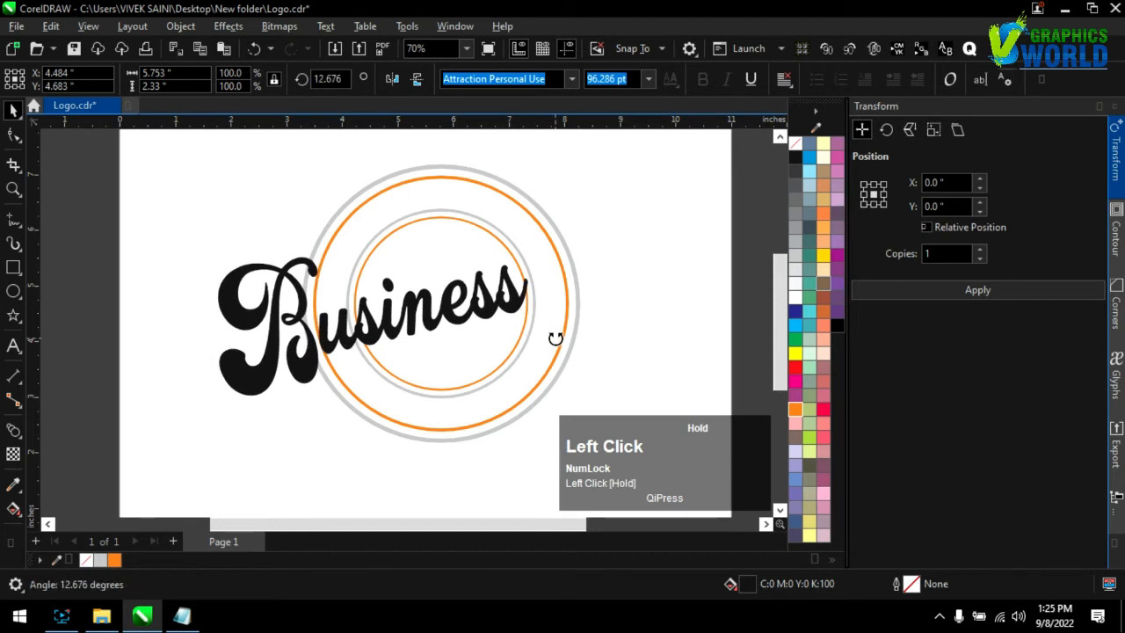
{"action": "left_click_drag", "start_coordinate": [408, 330], "coordinate": [473, 320]}
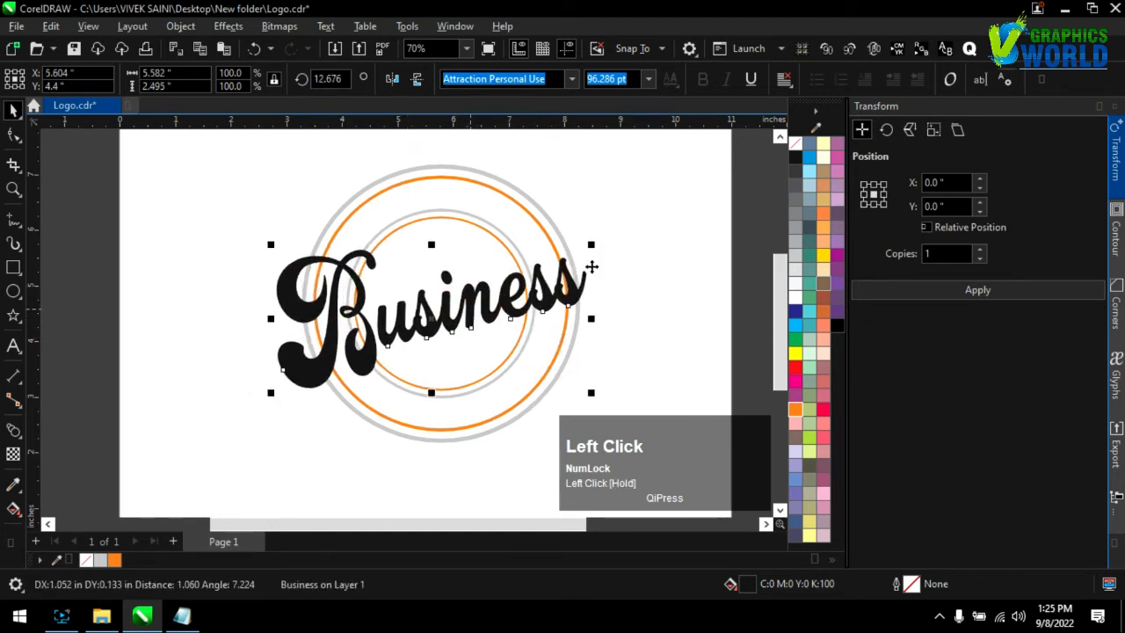
{"action": "left_click_drag", "start_coordinate": [594, 245], "coordinate": [607, 237]}
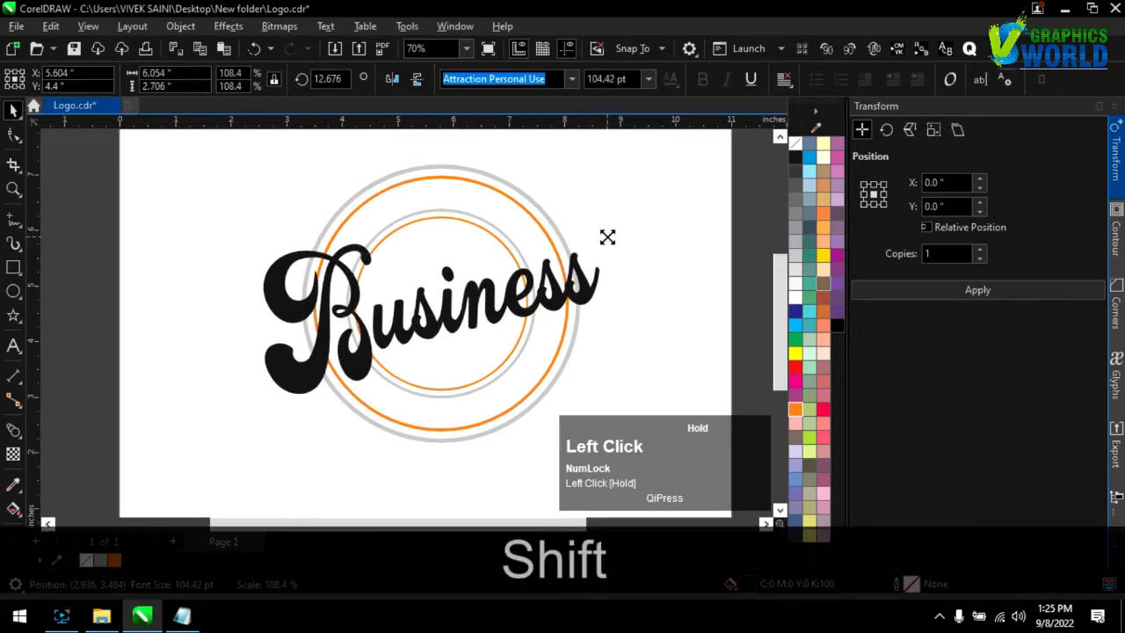
Give the "Business" text a white 4 pt outline with Behind fill and Scale with object enabled
{"action": "right_click", "coordinate": [798, 304]}
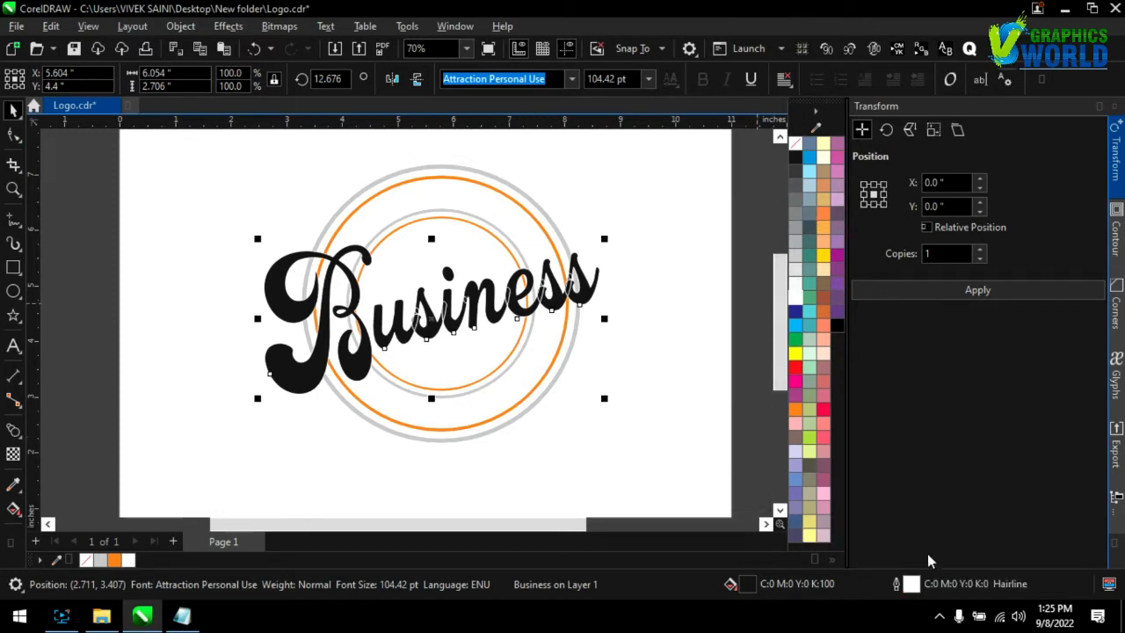
{"action": "left_click", "coordinate": [910, 585]}
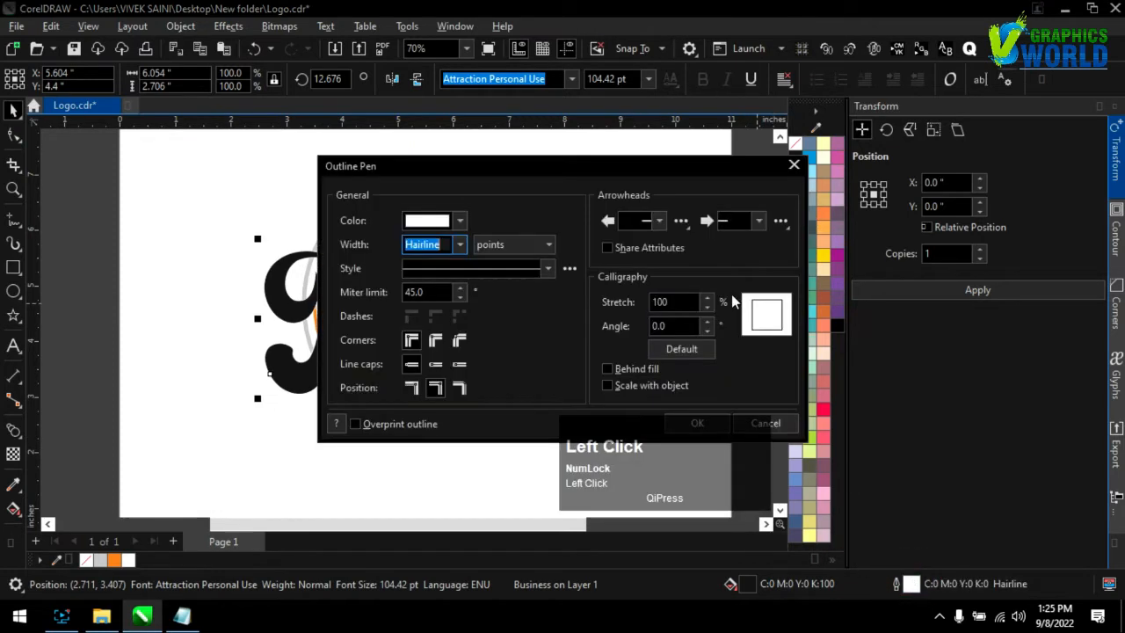
{"action": "left_click_drag", "start_coordinate": [545, 176], "coordinate": [626, 226]}
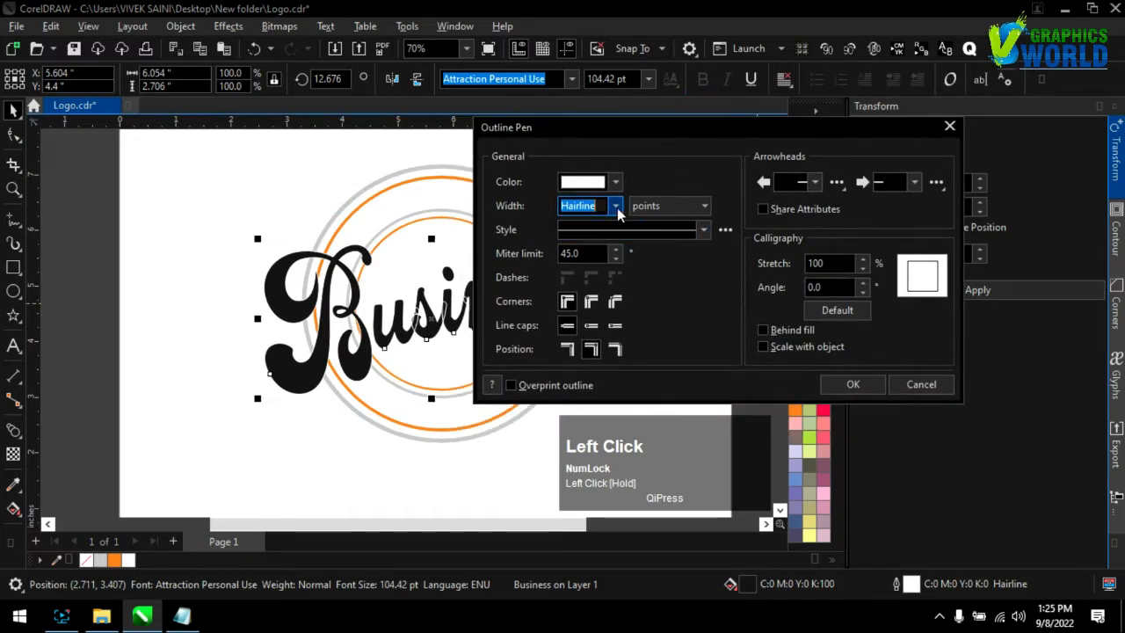
{"action": "left_click", "coordinate": [617, 207]}
{"action": "left_click", "coordinate": [591, 308]}
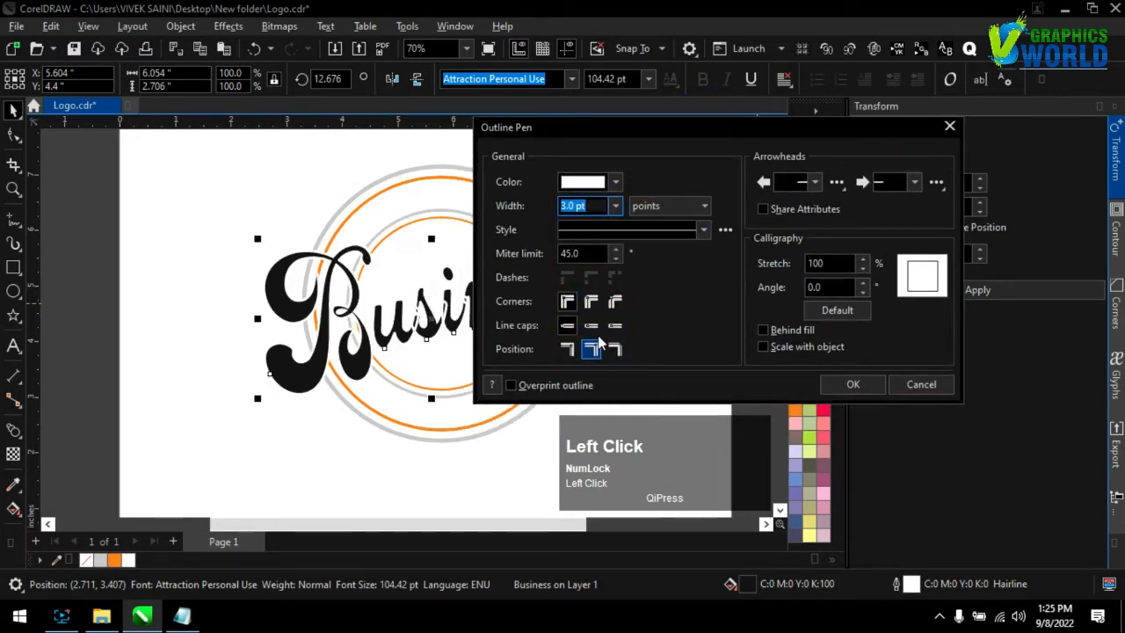
{"action": "left_click", "coordinate": [762, 331]}
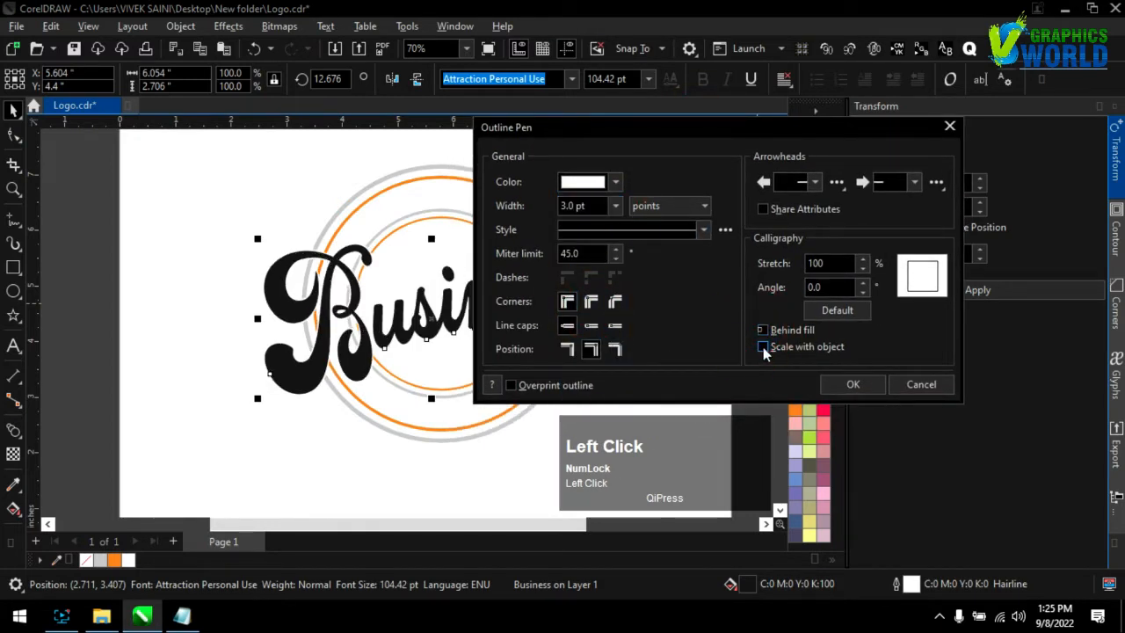
{"action": "left_click", "coordinate": [763, 347]}
{"action": "left_click", "coordinate": [615, 207]}
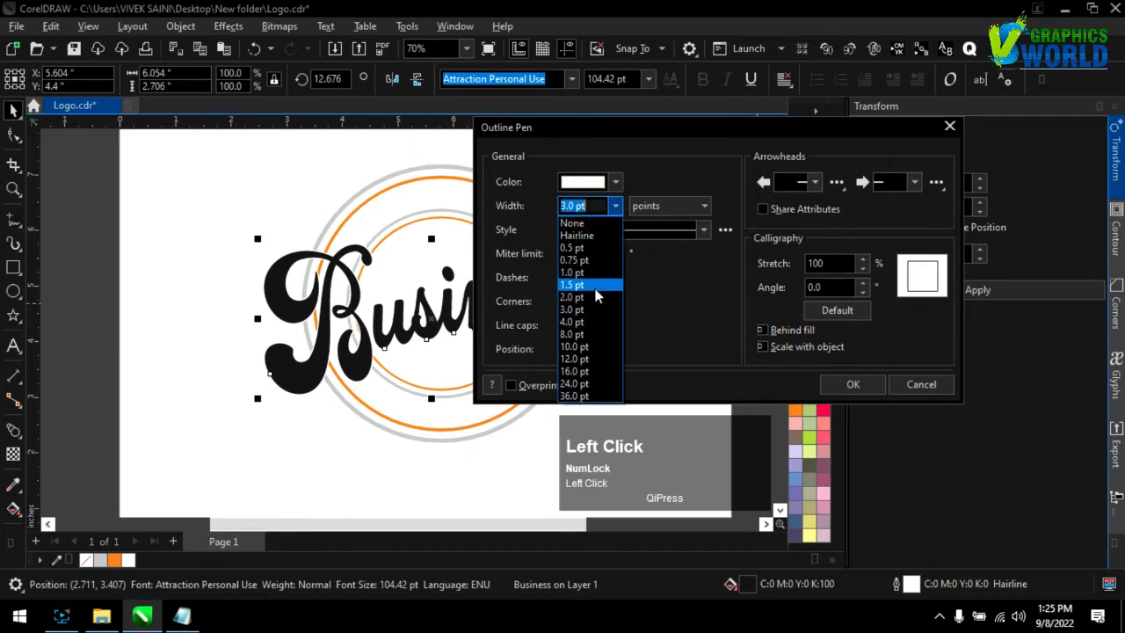
{"action": "left_click", "coordinate": [582, 322]}
{"action": "left_click", "coordinate": [831, 379]}
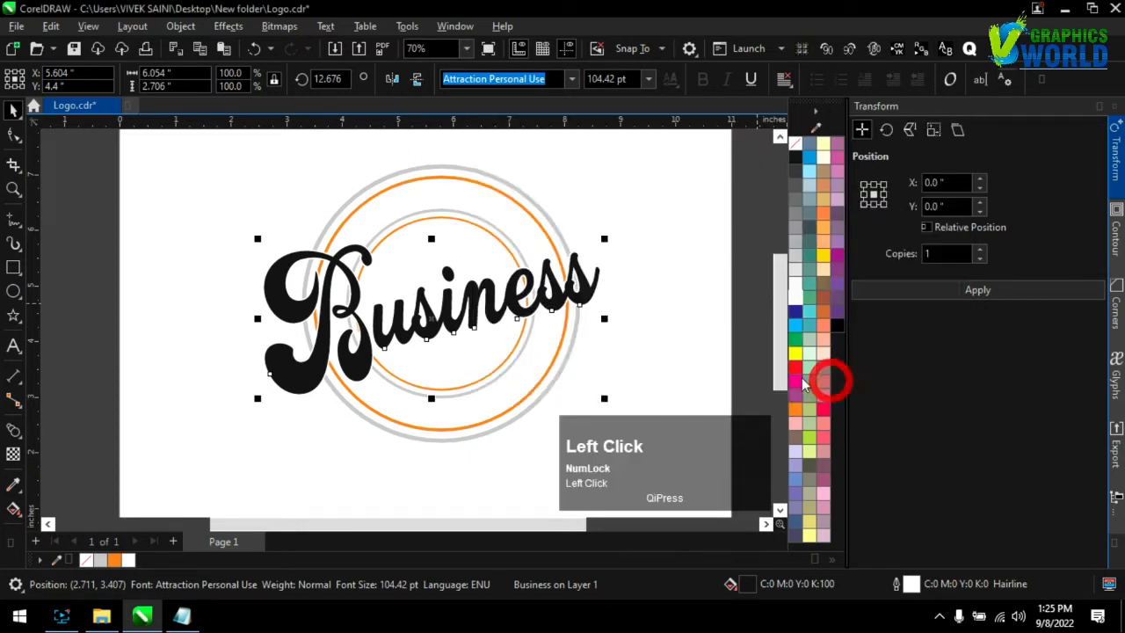
Fill the "Business" text with a dark shade of red
{"action": "left_click", "coordinate": [580, 286]}
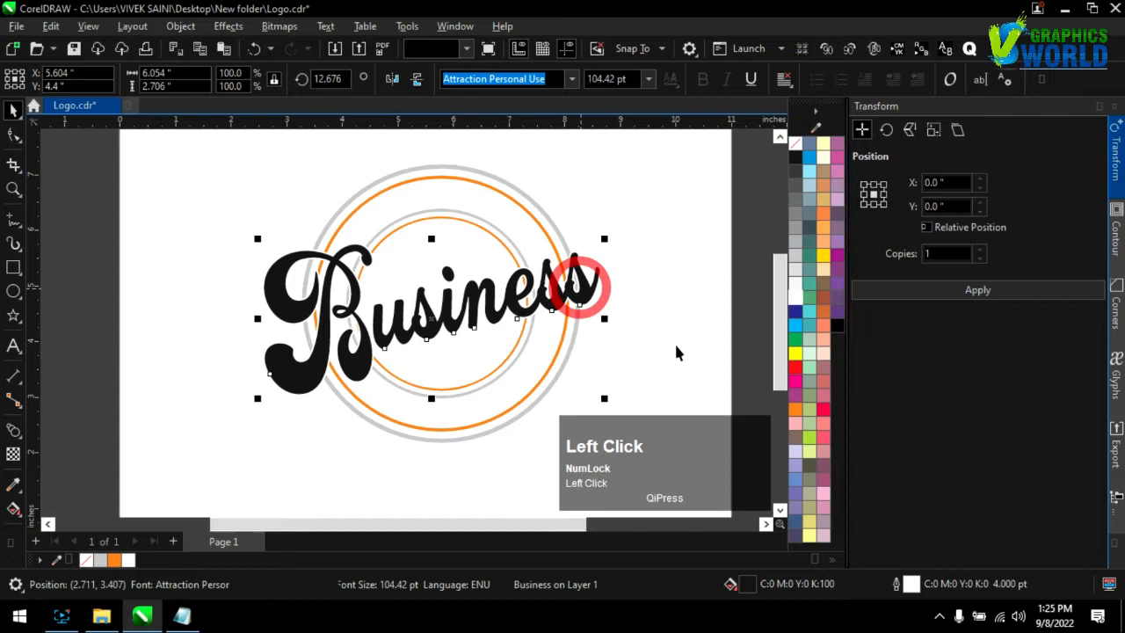
{"action": "left_click", "coordinate": [798, 373]}
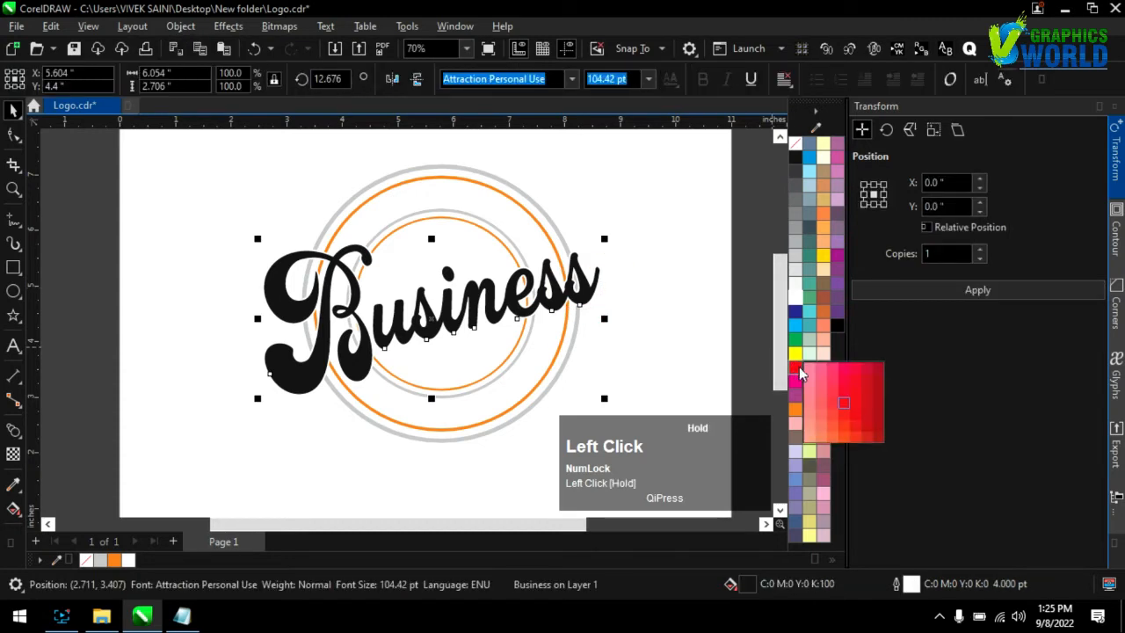
{"action": "left_click", "coordinate": [874, 398]}
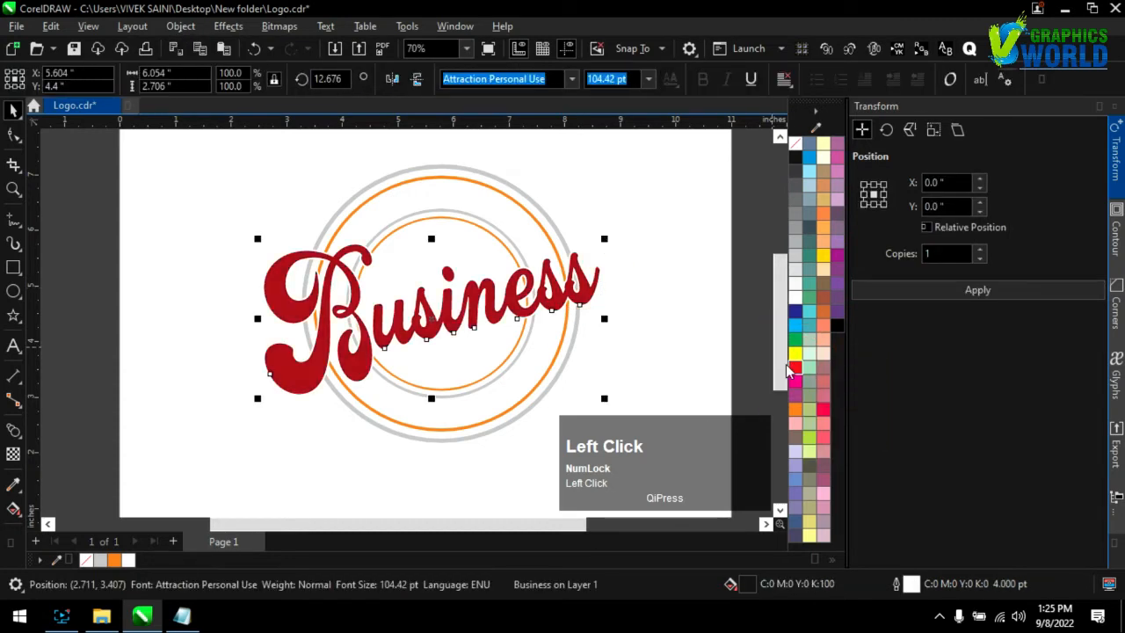
{"action": "left_click", "coordinate": [715, 324]}
Draw a rectangle about 1.58 by 0.99 inches on the page below the circles
{"action": "left_click", "coordinate": [13, 267]}
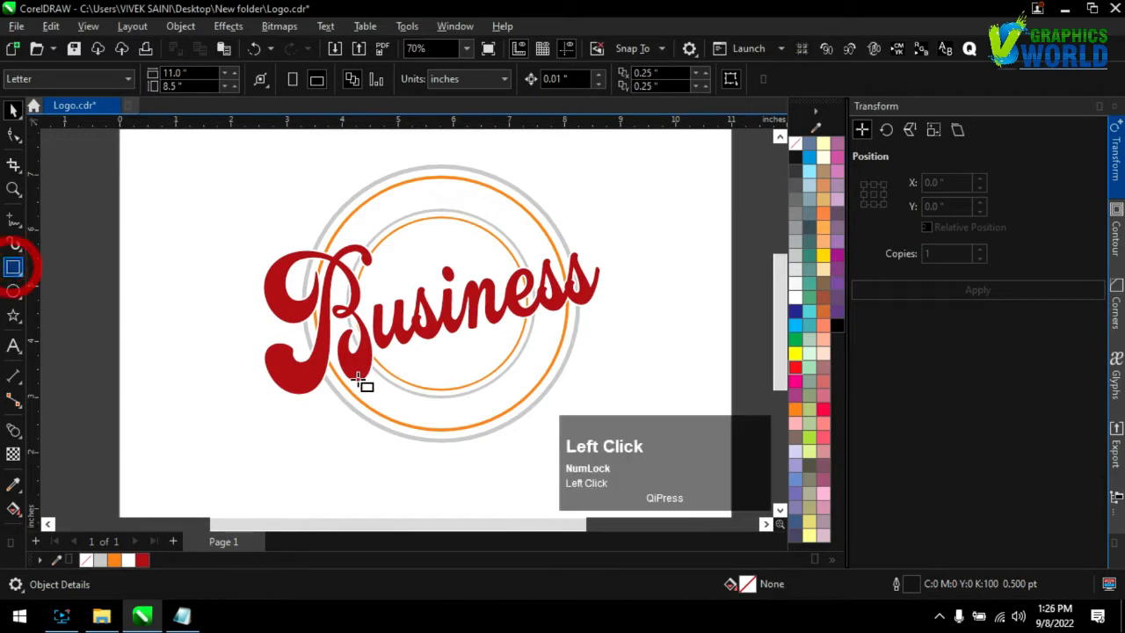
{"action": "scroll", "coordinate": [422, 366], "scroll_direction": "down", "scroll_amount": 1}
{"action": "left_click_drag", "start_coordinate": [464, 384], "coordinate": [543, 435]}
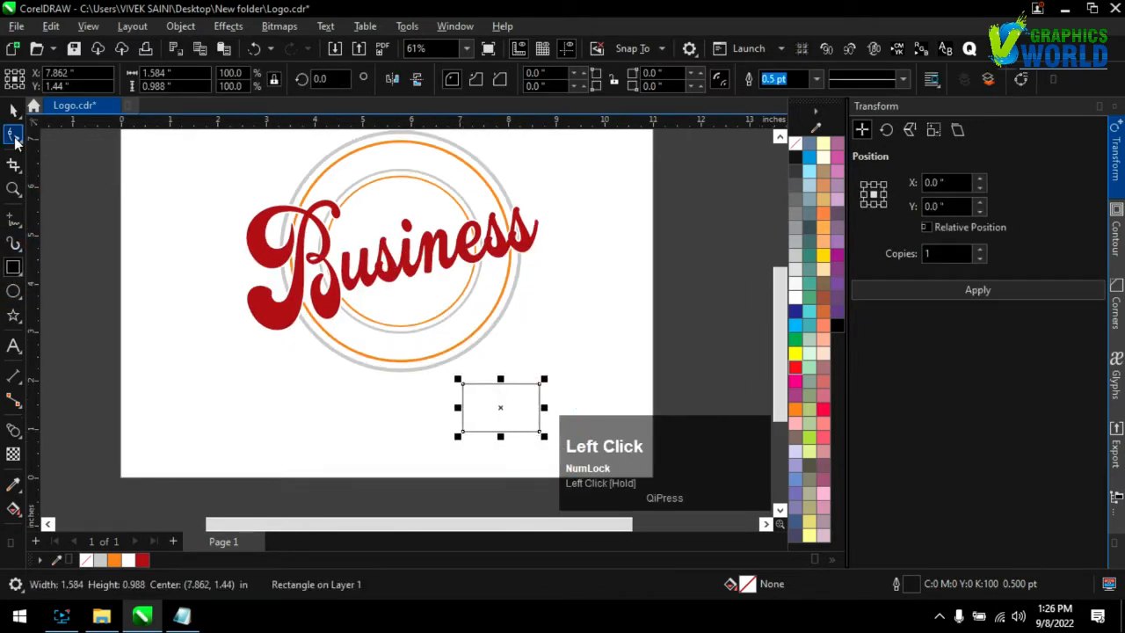
Convert the rectangle below the circles to curves and change its straight segments into curved ones
{"action": "left_click", "coordinate": [13, 136]}
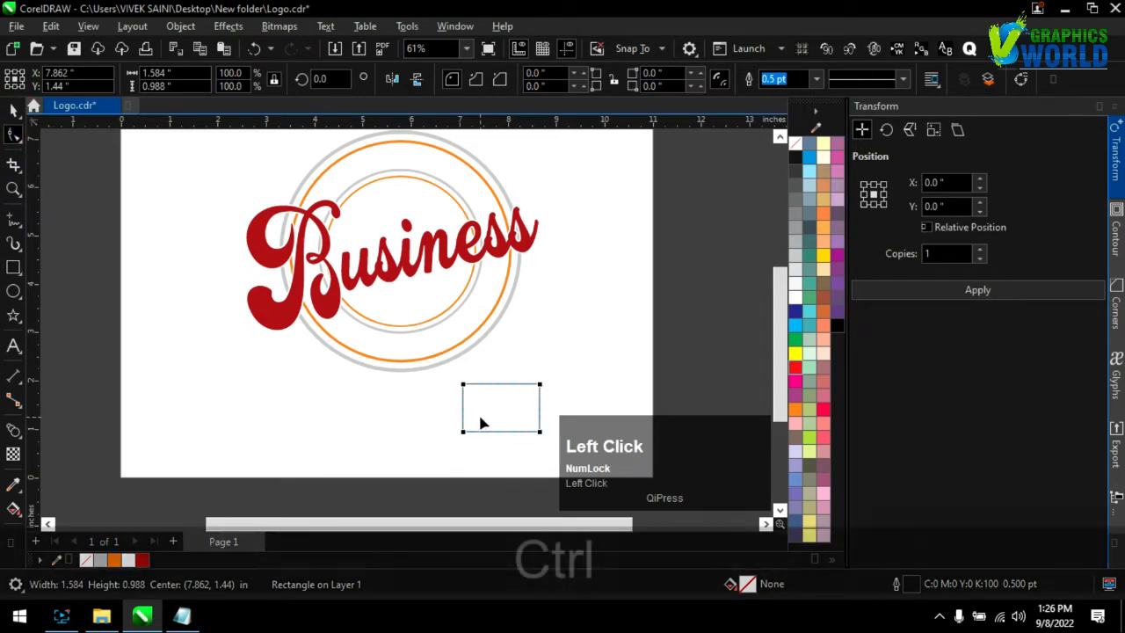
{"action": "key", "text": "ctrl+q"}
{"action": "left_click", "coordinate": [464, 432]}
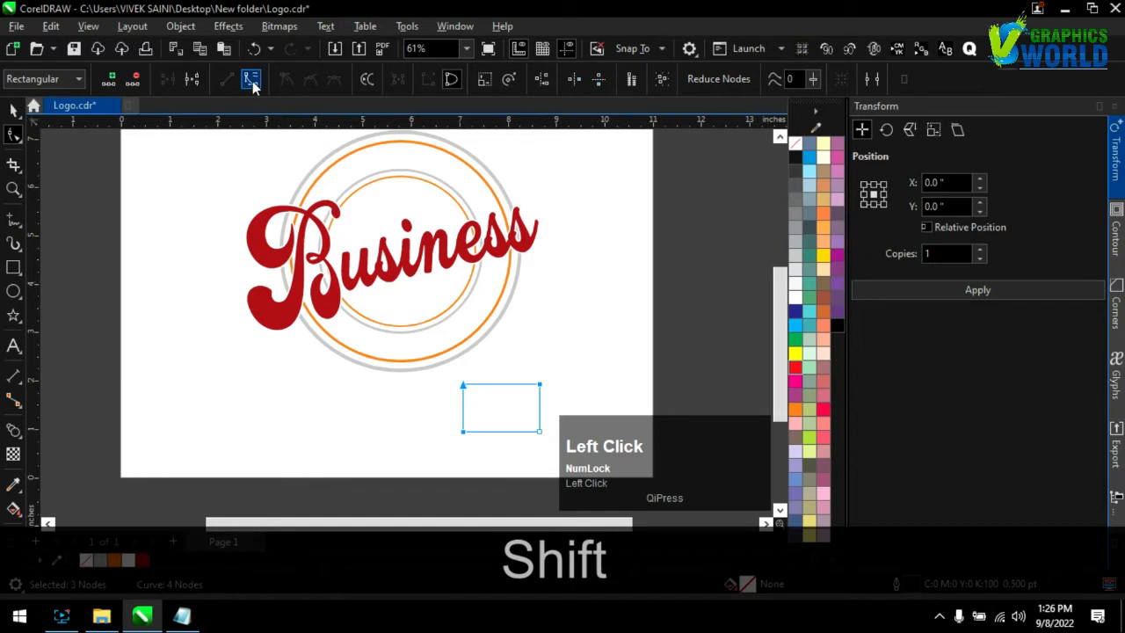
{"action": "left_click", "coordinate": [463, 429]}
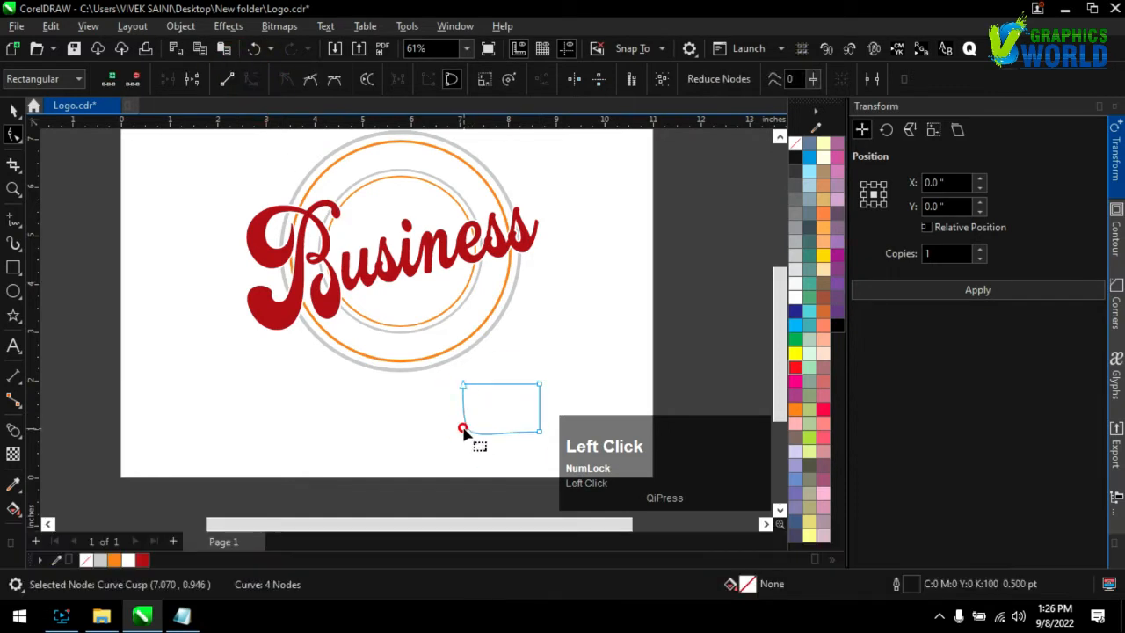
Delete the shape's bottom-left and top-right nodes, then form the remaining two nodes into a wavy leaf rotated to about 307 degrees
{"action": "key", "text": "Delete"}
{"action": "left_click", "coordinate": [538, 387]}
{"action": "left_click_drag", "start_coordinate": [541, 432], "coordinate": [584, 389]}
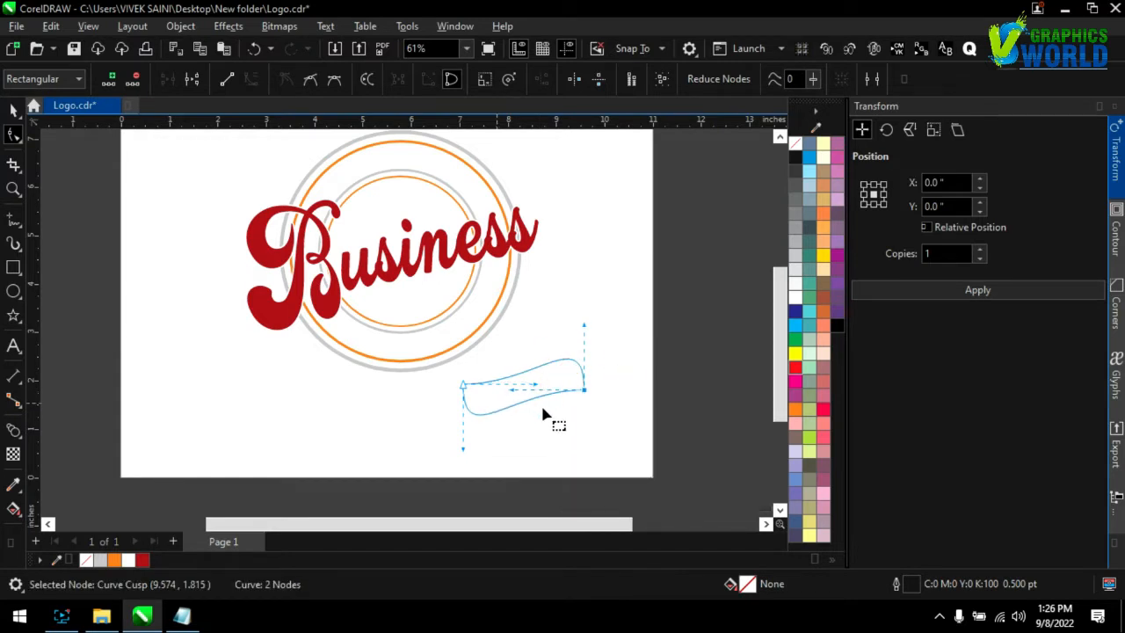
{"action": "left_click_drag", "start_coordinate": [587, 358], "coordinate": [573, 419]}
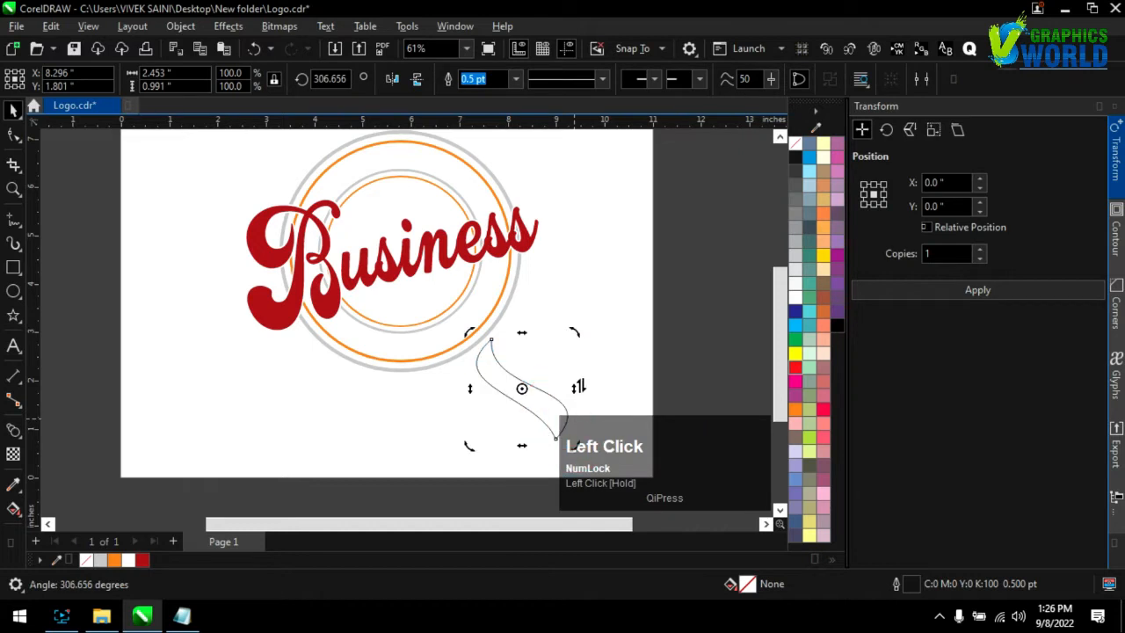
Set the leaf's rotation centre at its lower tip and add two rotated, progressively smaller copies fanning out from that tip
{"action": "left_click", "coordinate": [617, 356]}
{"action": "left_click", "coordinate": [535, 401]}
{"action": "left_click", "coordinate": [535, 401]}
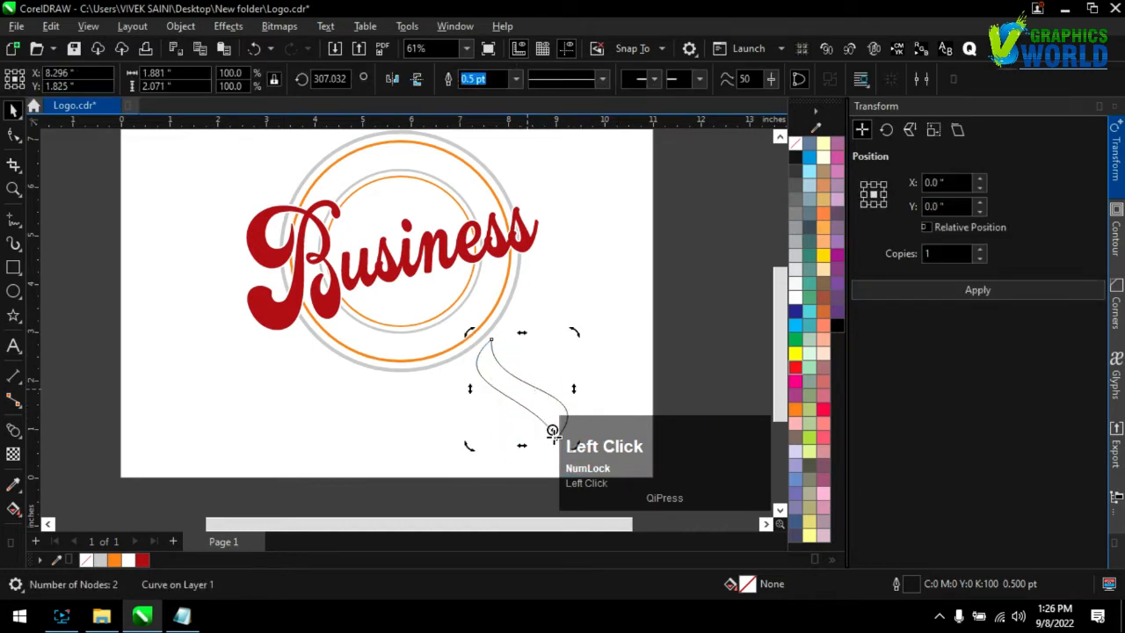
{"action": "left_click_drag", "start_coordinate": [556, 439], "coordinate": [556, 437]}
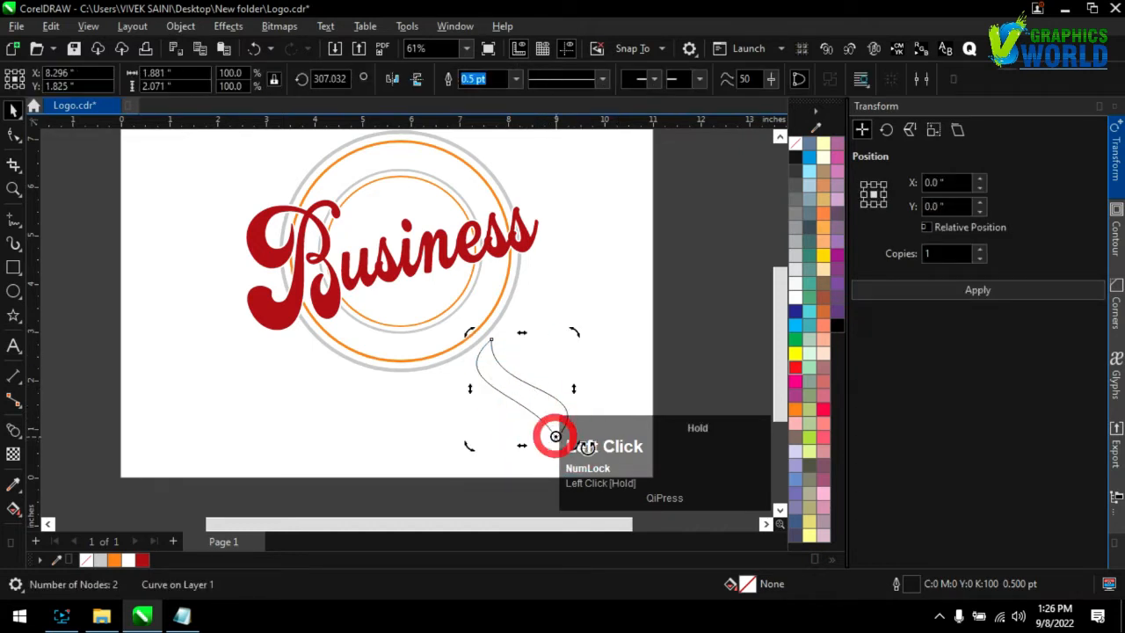
{"action": "left_click", "coordinate": [922, 299]}
{"action": "left_click_drag", "start_coordinate": [472, 333], "coordinate": [453, 372]}
{"action": "left_click", "coordinate": [456, 396]}
{"action": "key", "text": "ctrl+d"}
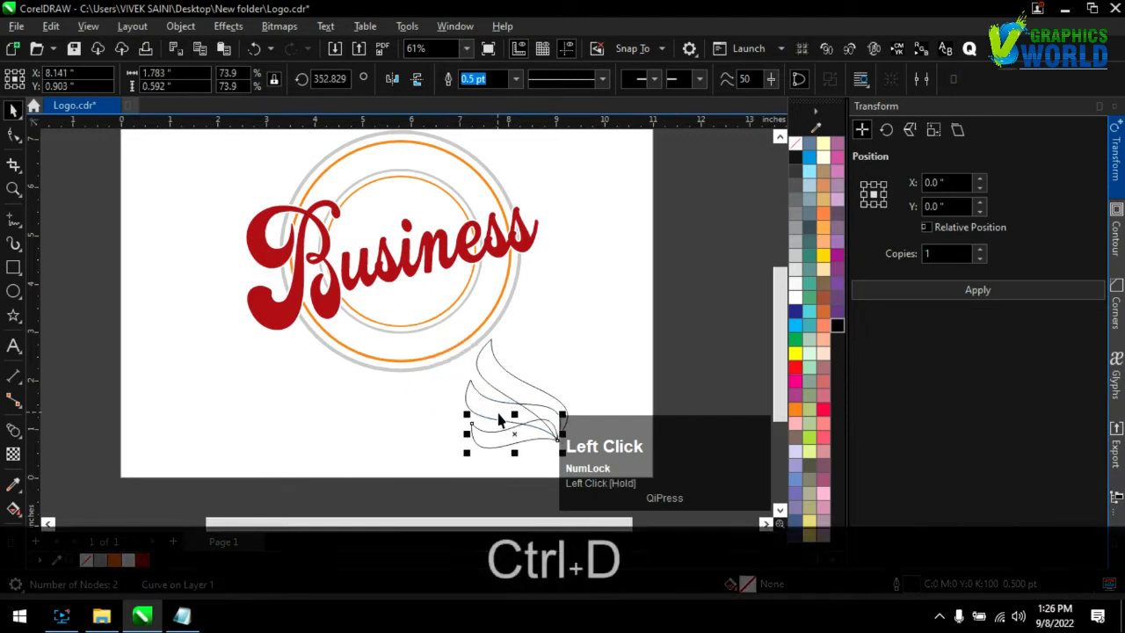
Move the three leaf shapes onto the middle of the circular logo and group them
{"action": "left_click", "coordinate": [570, 325]}
{"action": "scroll", "coordinate": [467, 390], "scroll_direction": "down", "scroll_amount": 1}
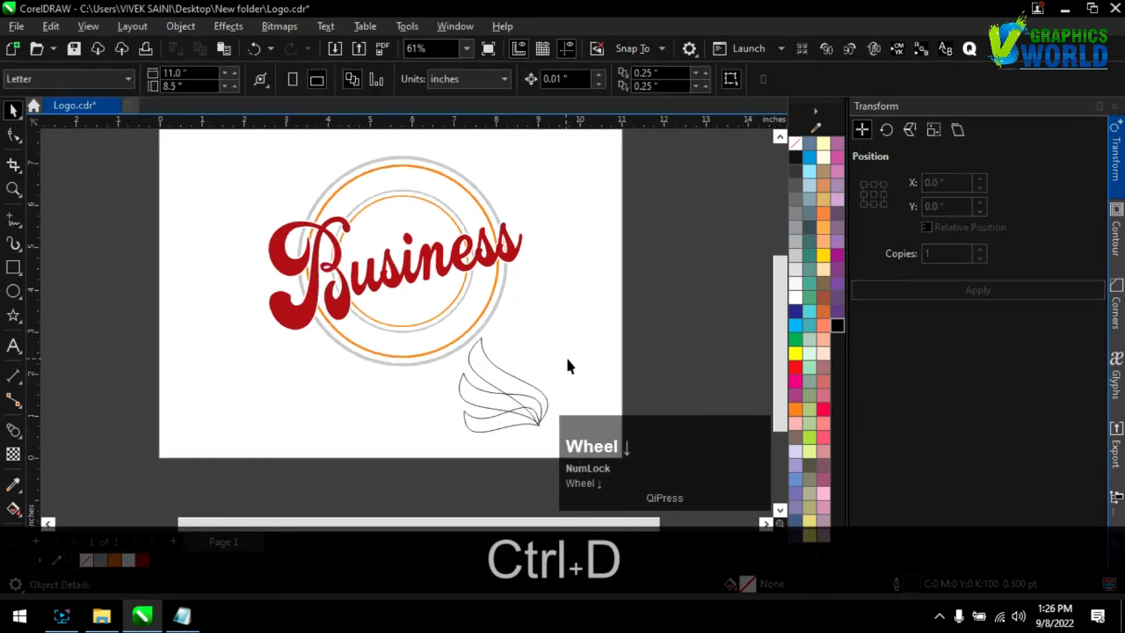
{"action": "left_click", "coordinate": [585, 427]}
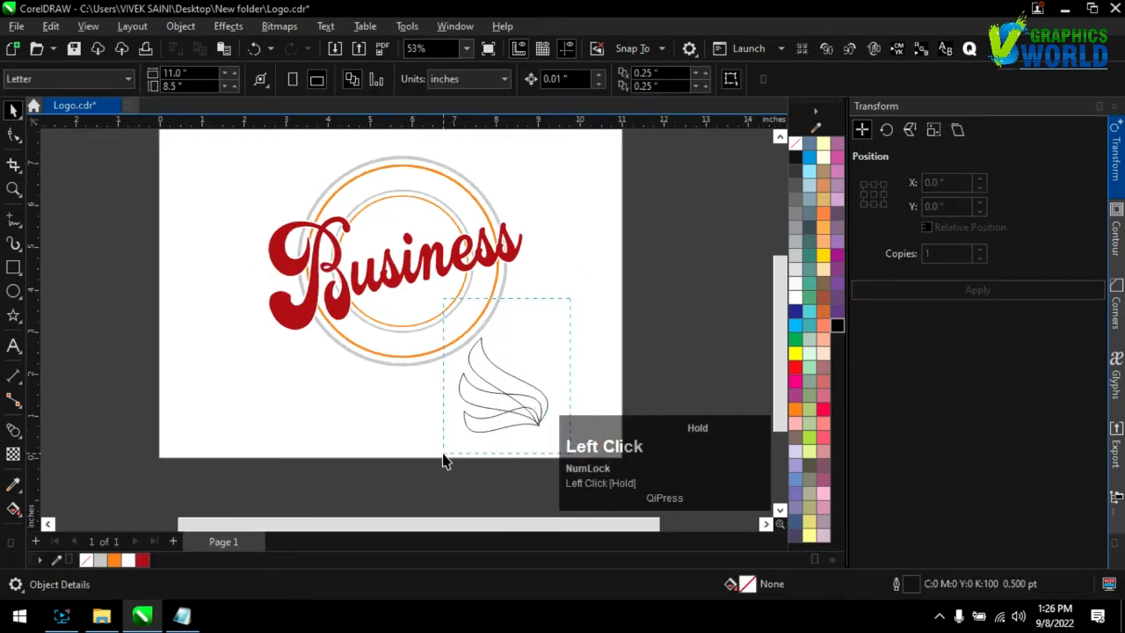
{"action": "left_click_drag", "start_coordinate": [443, 461], "coordinate": [448, 459]}
{"action": "left_click_drag", "start_coordinate": [509, 410], "coordinate": [441, 316]}
{"action": "key", "text": "ctrl+g"}
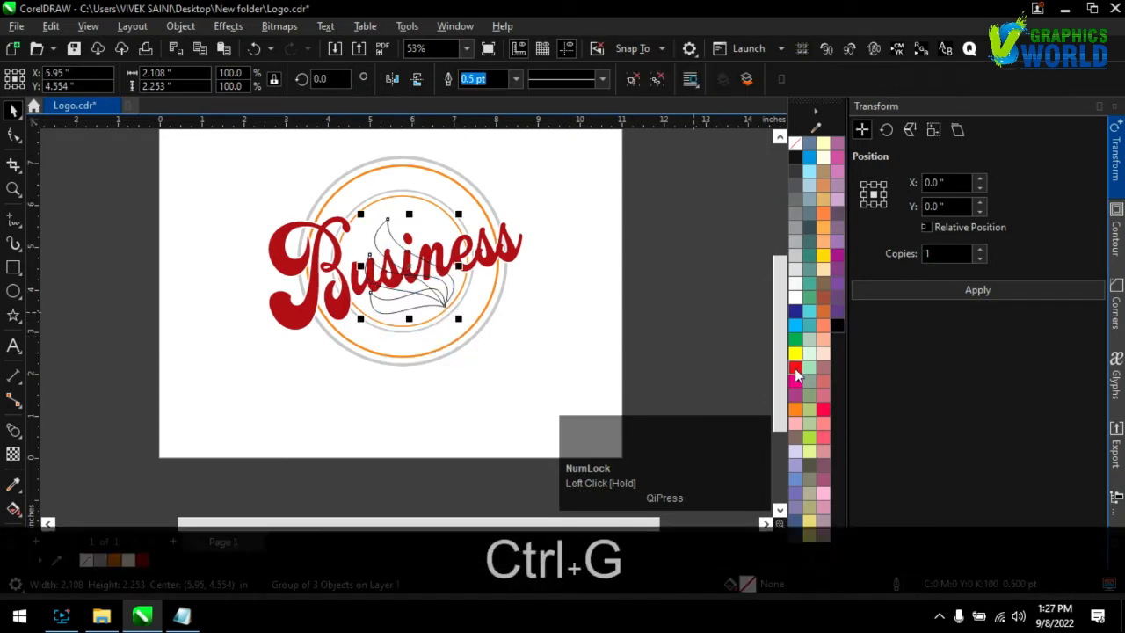
Fill the leaf group with bright red and give it a white 4 pt outline
{"action": "left_click", "coordinate": [796, 374]}
{"action": "scroll", "coordinate": [403, 262], "scroll_direction": "up", "scroll_amount": 2}
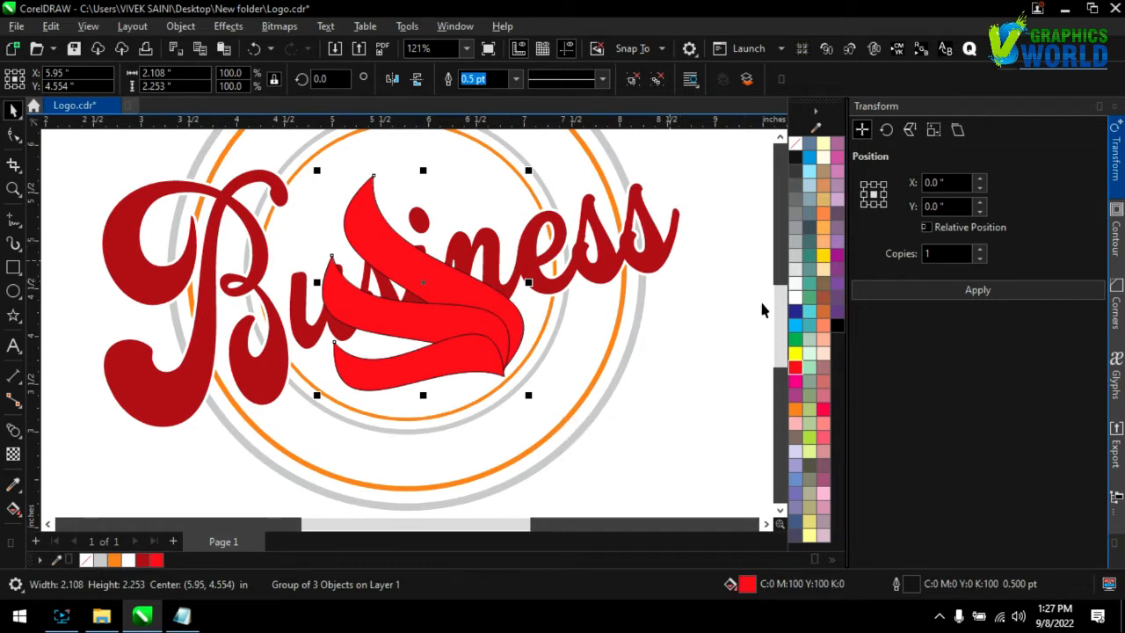
{"action": "right_click", "coordinate": [794, 298]}
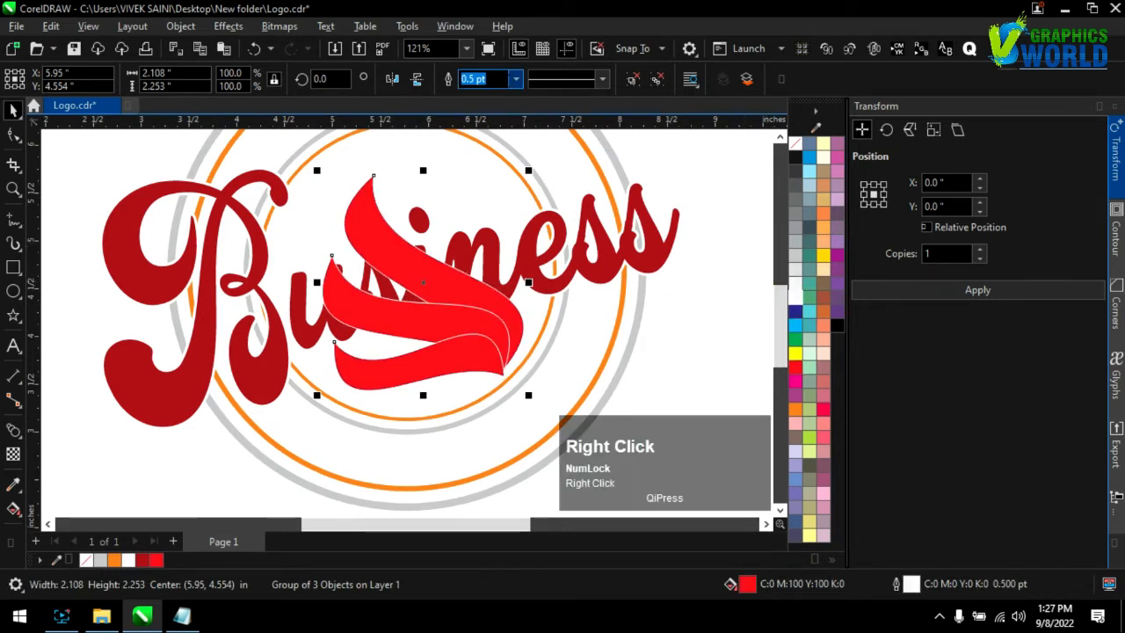
{"action": "left_click", "coordinate": [516, 78]}
{"action": "left_click", "coordinate": [489, 184]}
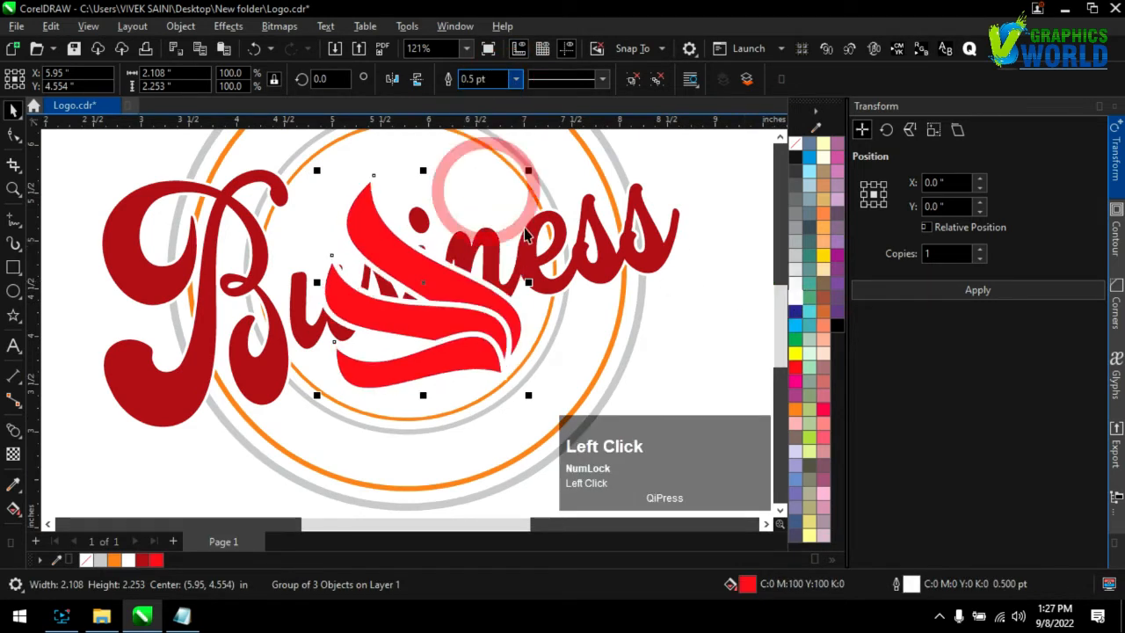
Enable Behind fill and Scale with object for the leaf group's outline
{"action": "double_click", "coordinate": [912, 585]}
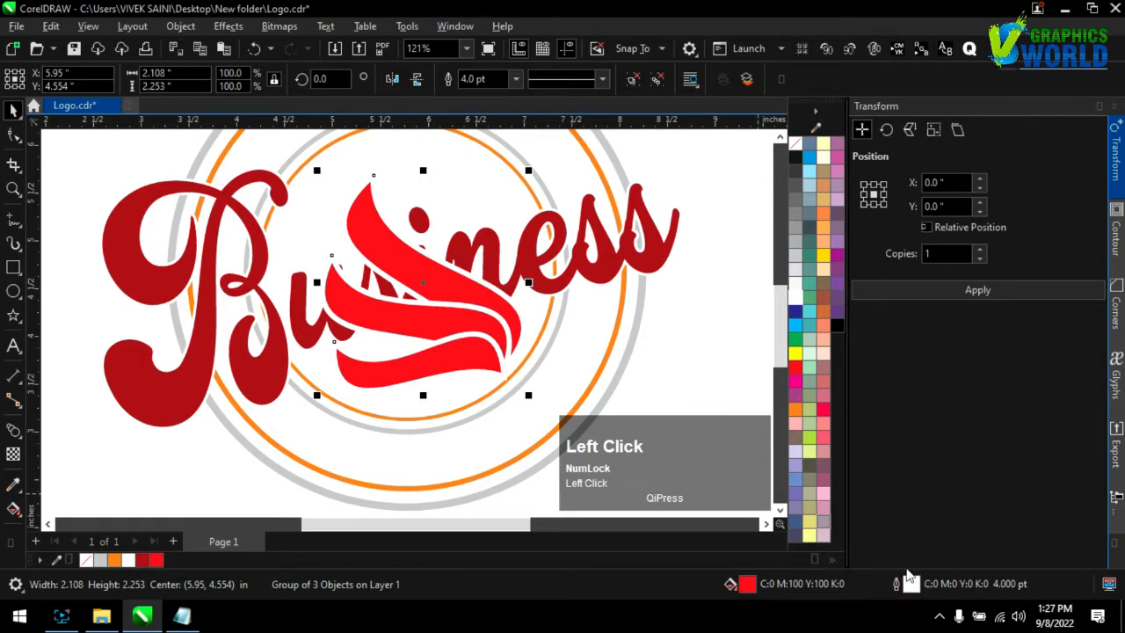
{"action": "left_click", "coordinate": [607, 385]}
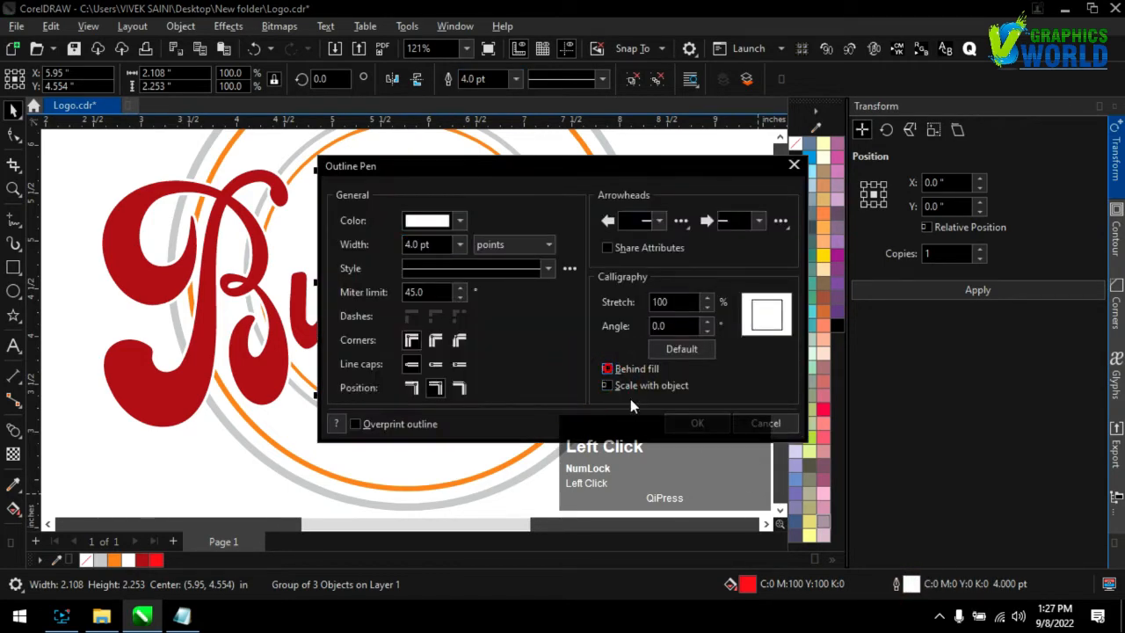
{"action": "left_click", "coordinate": [690, 424]}
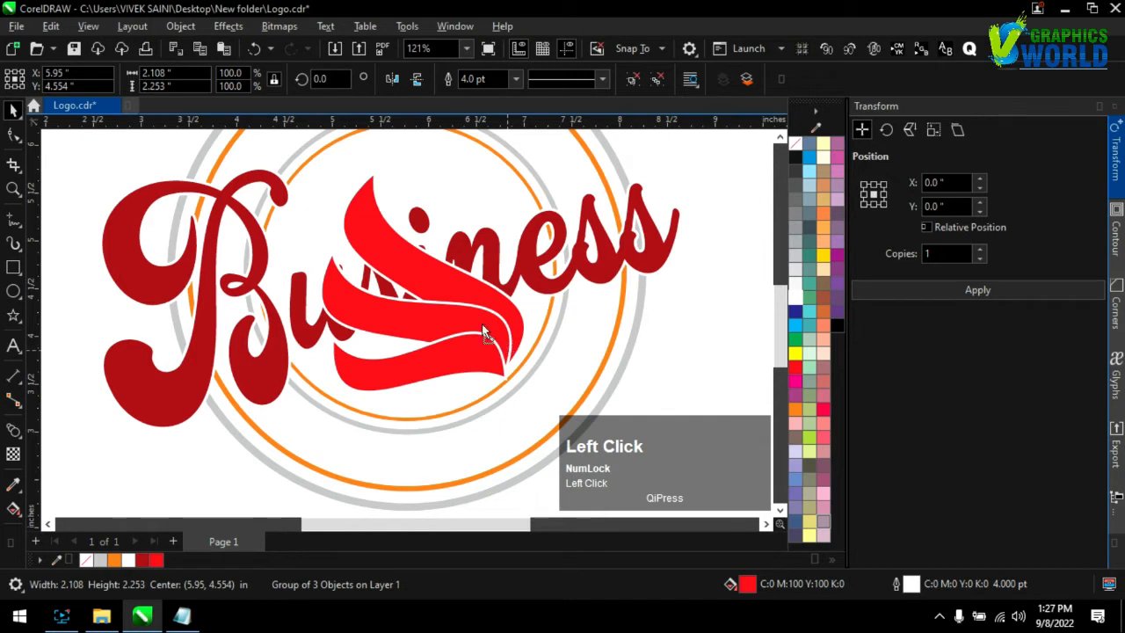
Scale the leaf group down to about 1.05 by 1.12 inches and place it above the "Business" text inside the inner circle
{"action": "left_click_drag", "start_coordinate": [484, 332], "coordinate": [475, 303]}
{"action": "left_click_drag", "start_coordinate": [497, 348], "coordinate": [460, 234]}
{"action": "scroll", "coordinate": [413, 230], "scroll_direction": "down", "scroll_amount": 2}
{"action": "scroll", "coordinate": [411, 237], "scroll_direction": "up", "scroll_amount": 1}
{"action": "scroll", "coordinate": [413, 237], "scroll_direction": "up", "scroll_amount": 2}
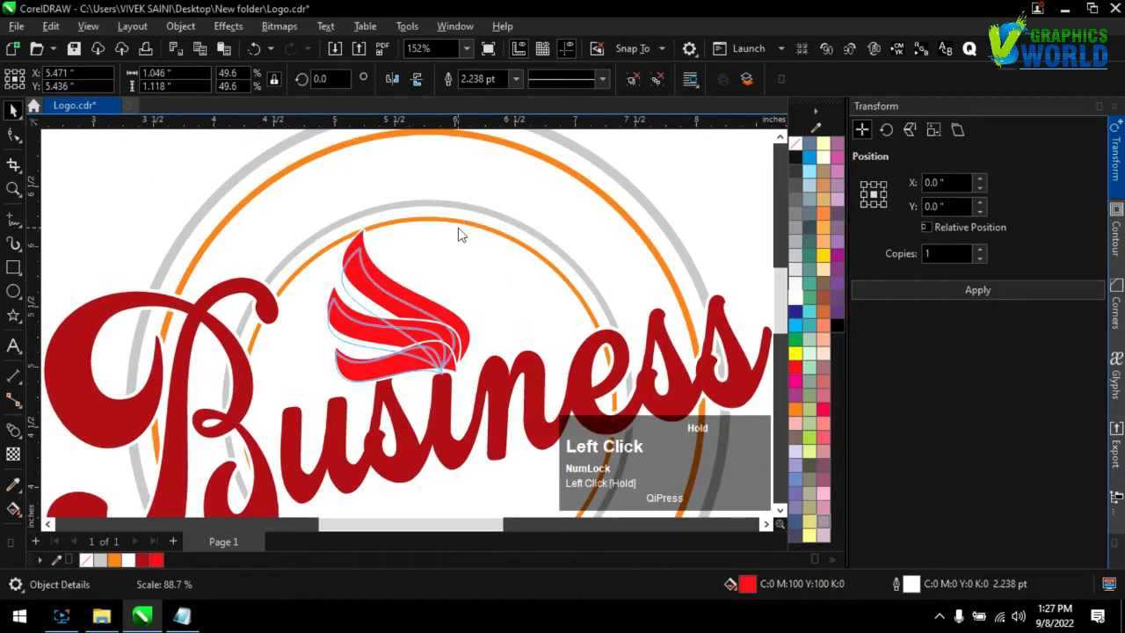
{"action": "left_click_drag", "start_coordinate": [432, 327], "coordinate": [434, 328]}
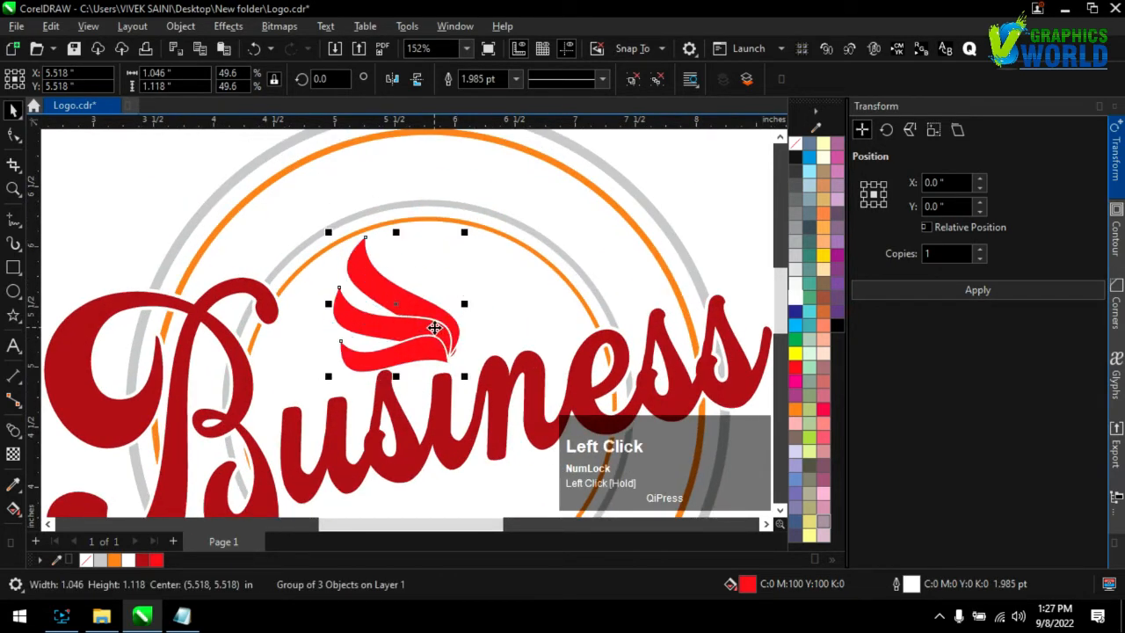
Rotate the leaf group about 8.4 degrees clockwise and shift it slightly right above the letters "si"
{"action": "left_click", "coordinate": [435, 332]}
{"action": "left_click_drag", "start_coordinate": [463, 227], "coordinate": [482, 234]}
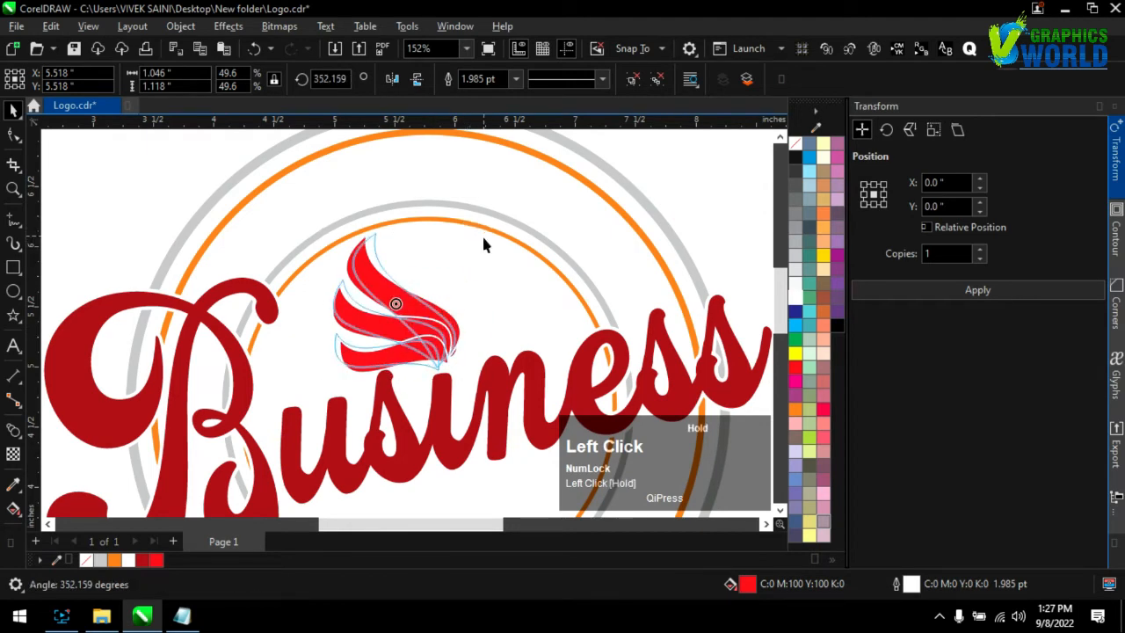
{"action": "left_click_drag", "start_coordinate": [439, 325], "coordinate": [448, 325]}
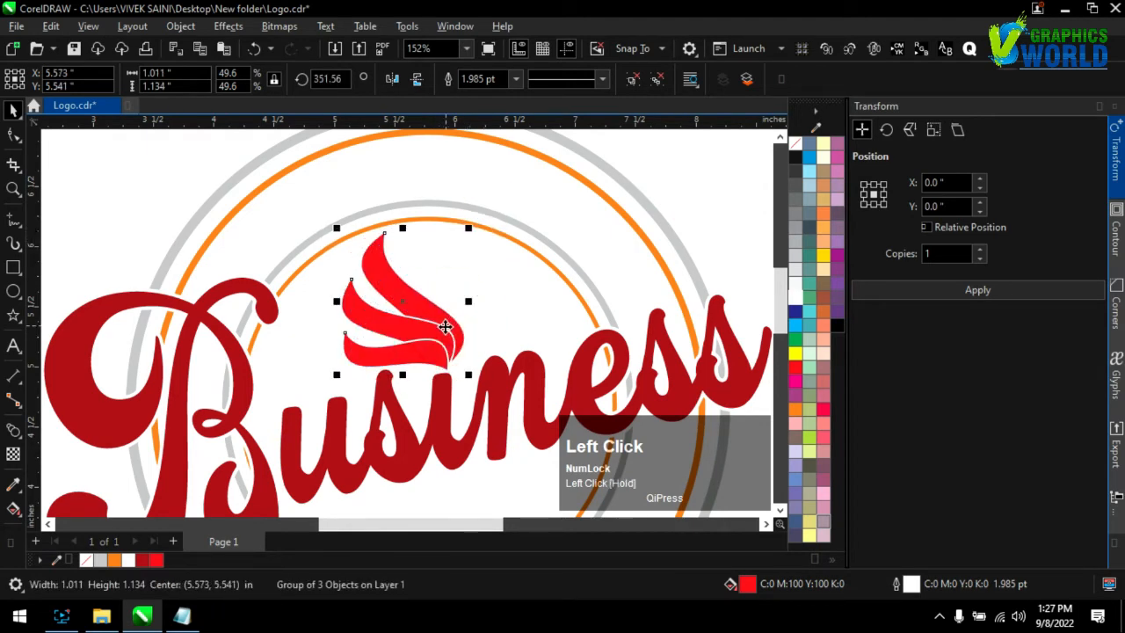
{"action": "left_click", "coordinate": [294, 238]}
Draw a thin vertical bar about 0.05 by 4.78 inches beside the logo, filled orange with no outline
{"action": "scroll", "coordinate": [294, 238], "scroll_direction": "down", "scroll_amount": 2}
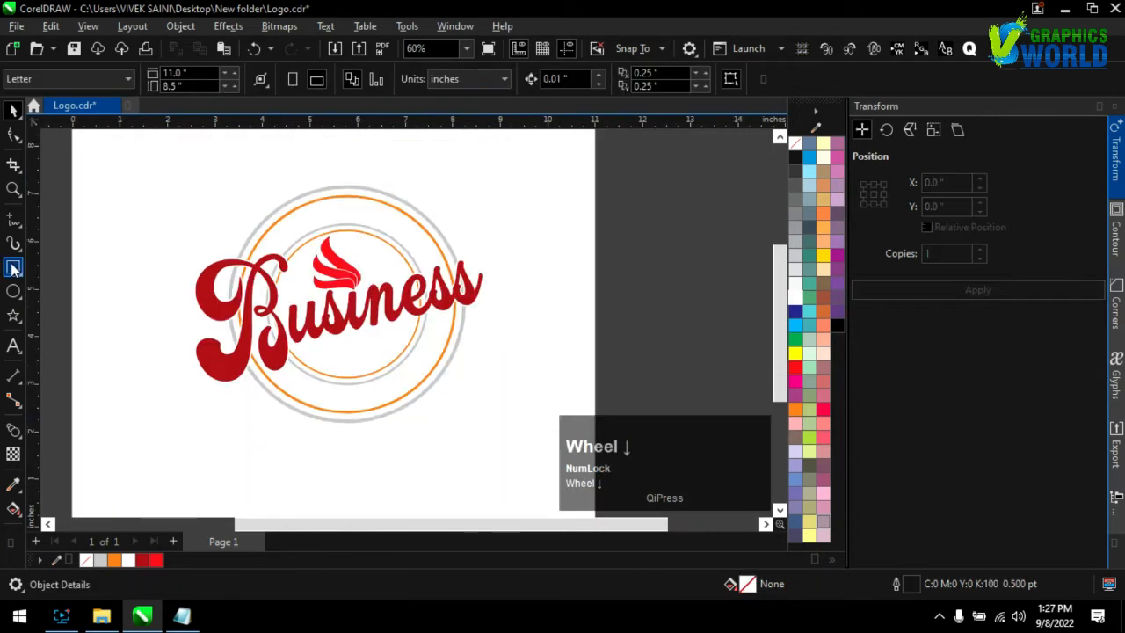
{"action": "left_click", "coordinate": [12, 267]}
{"action": "left_click_drag", "start_coordinate": [511, 222], "coordinate": [516, 451]}
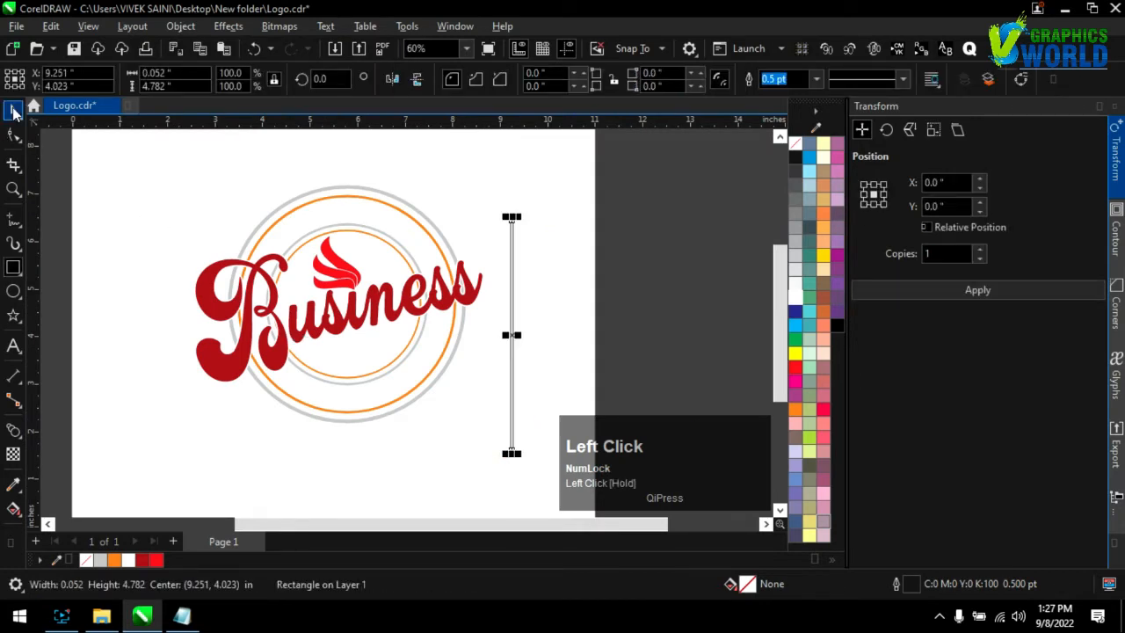
{"action": "left_click", "coordinate": [794, 410]}
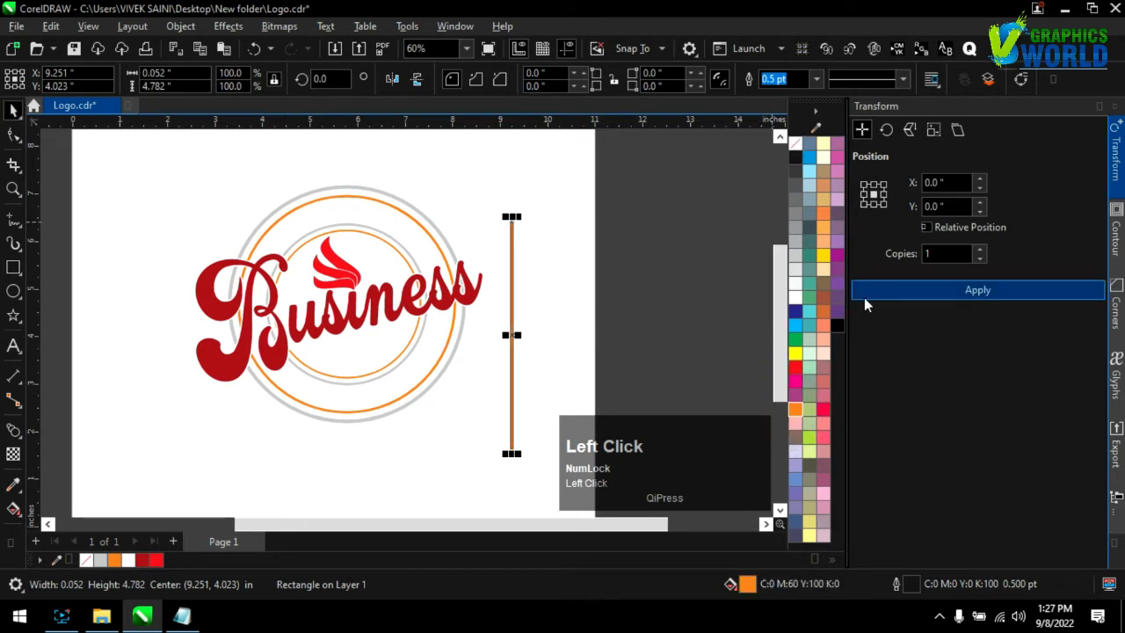
{"action": "right_click", "coordinate": [793, 149]}
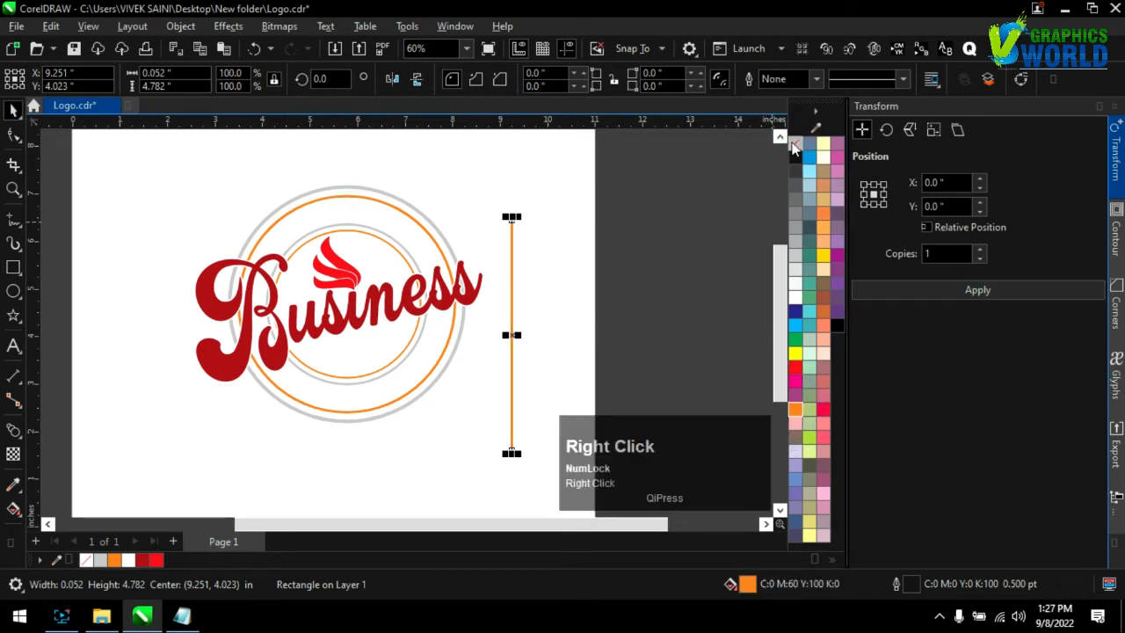
{"action": "left_click", "coordinate": [886, 289]}
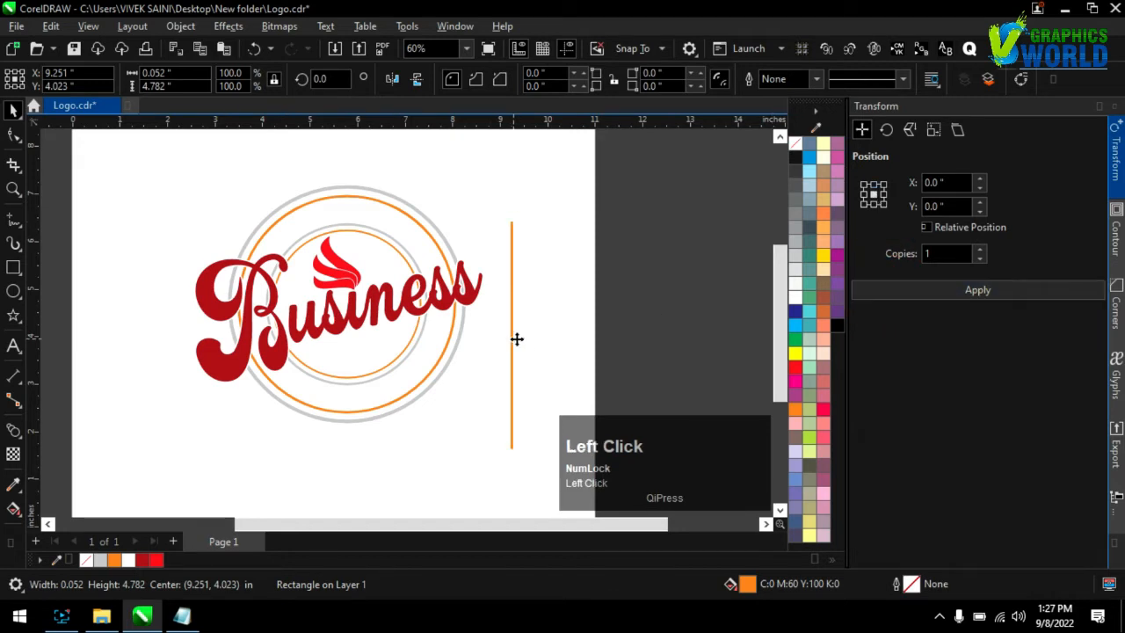
Repeat the orange bar to the right at about 0.21 inch spacing to make 26 bars, and group them
{"action": "left_click_drag", "start_coordinate": [515, 343], "coordinate": [521, 341]}
{"action": "key", "text": "ctrl+d"}
{"action": "key", "text": "ctrl+d"}
{"action": "key", "text": "ctrl+d"}
{"action": "key", "text": "ctrl+d"}
{"action": "key", "text": "ctrl+d"}
{"action": "key", "text": "ctrl+d"}
{"action": "key", "text": "ctrl+d"}
{"action": "key", "text": "ctrl+d"}
{"action": "key", "text": "ctrl+d"}
{"action": "key", "text": "ctrl+d"}
{"action": "key", "text": "ctrl+d"}
{"action": "key", "text": "ctrl+d"}
{"action": "key", "text": "ctrl+d"}
{"action": "key", "text": "ctrl+d"}
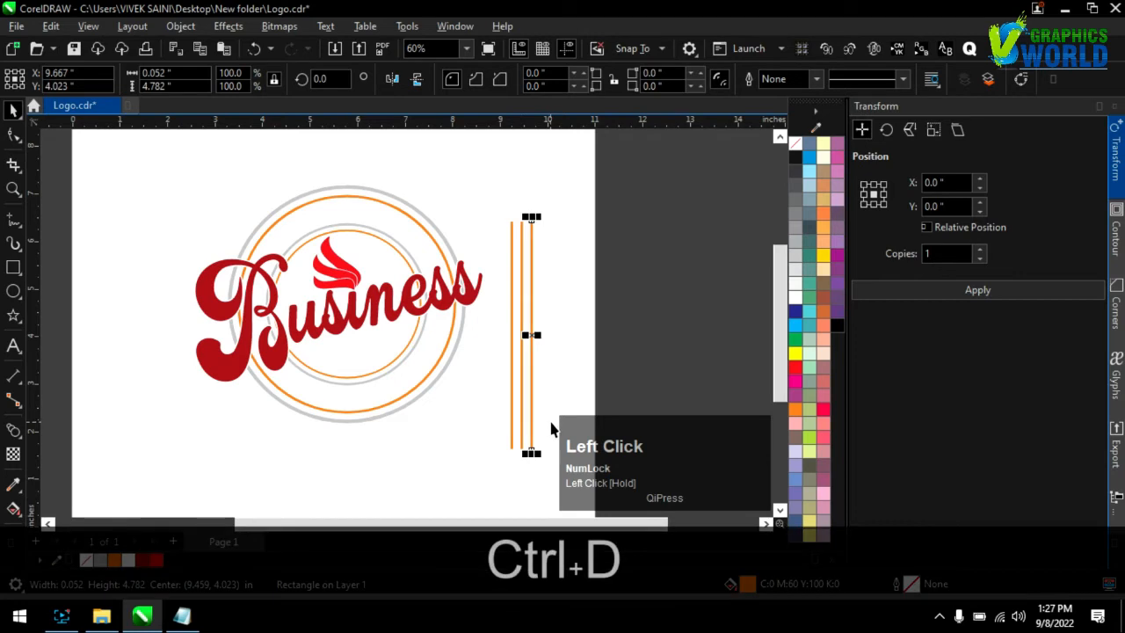
{"action": "key", "text": "ctrl+d"}
{"action": "key", "text": "ctrl+d"}
{"action": "key", "text": "ctrl+d"}
{"action": "key", "text": "ctrl+d"}
{"action": "key", "text": "ctrl+d"}
{"action": "key", "text": "ctrl+d"}
{"action": "key", "text": "ctrl+d"}
{"action": "key", "text": "ctrl+d"}
{"action": "key", "text": "ctrl+d"}
{"action": "key", "text": "ctrl+d"}
{"action": "key", "text": "ctrl+d"}
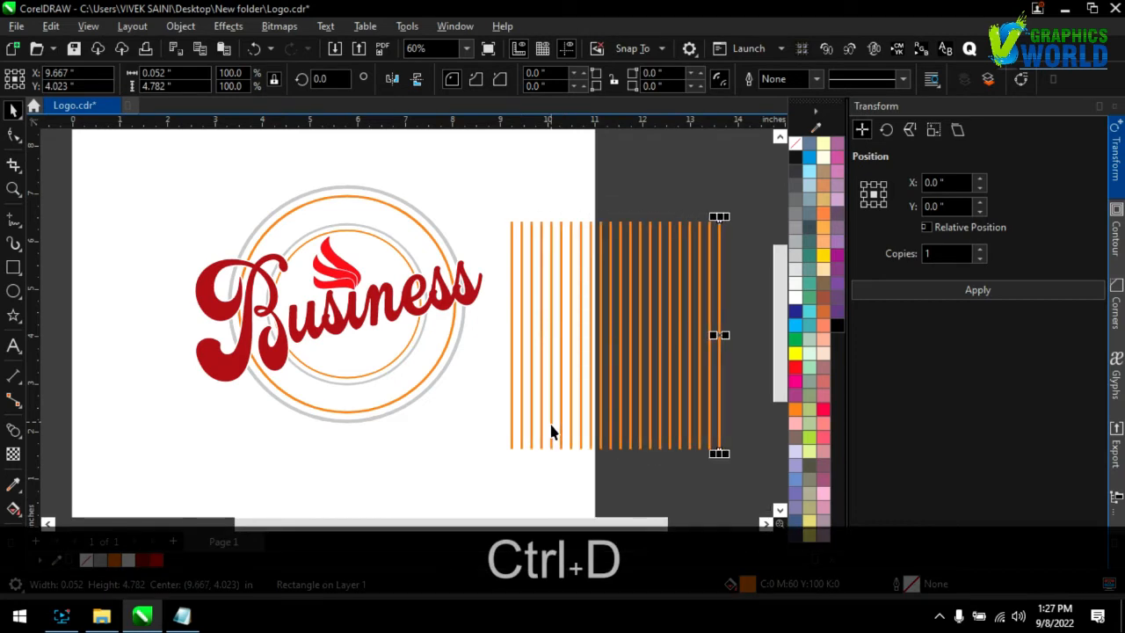
{"action": "left_click_drag", "start_coordinate": [482, 206], "coordinate": [715, 472]}
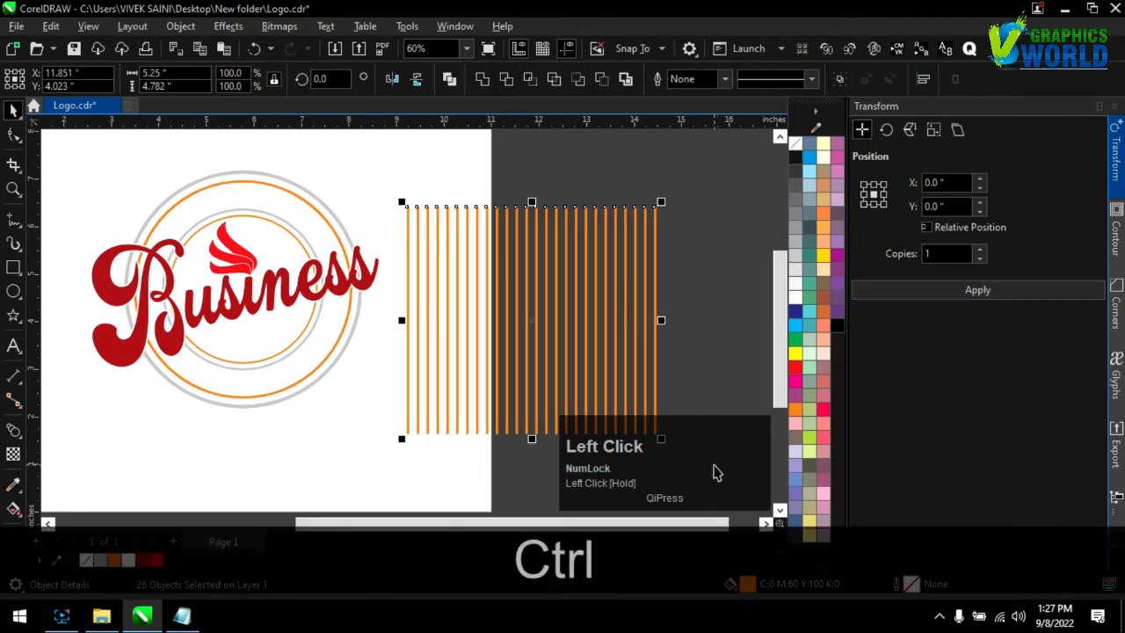
{"action": "key", "text": "ctrl+g"}
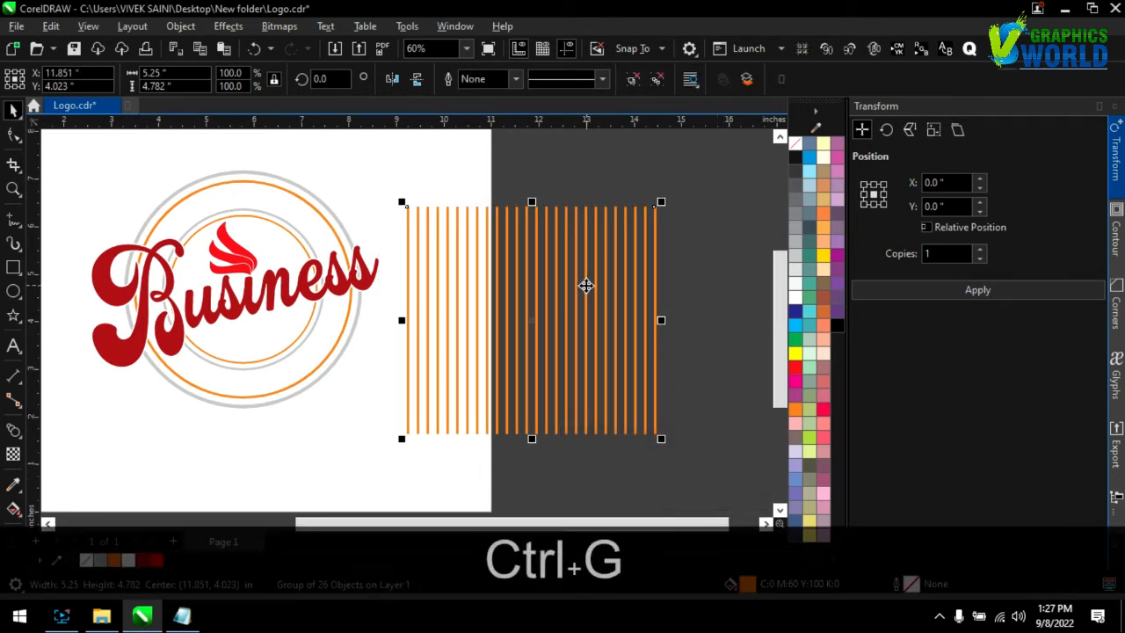
PowerClip the group of orange bars inside the inner orange circle
{"action": "right_click", "coordinate": [586, 285]}
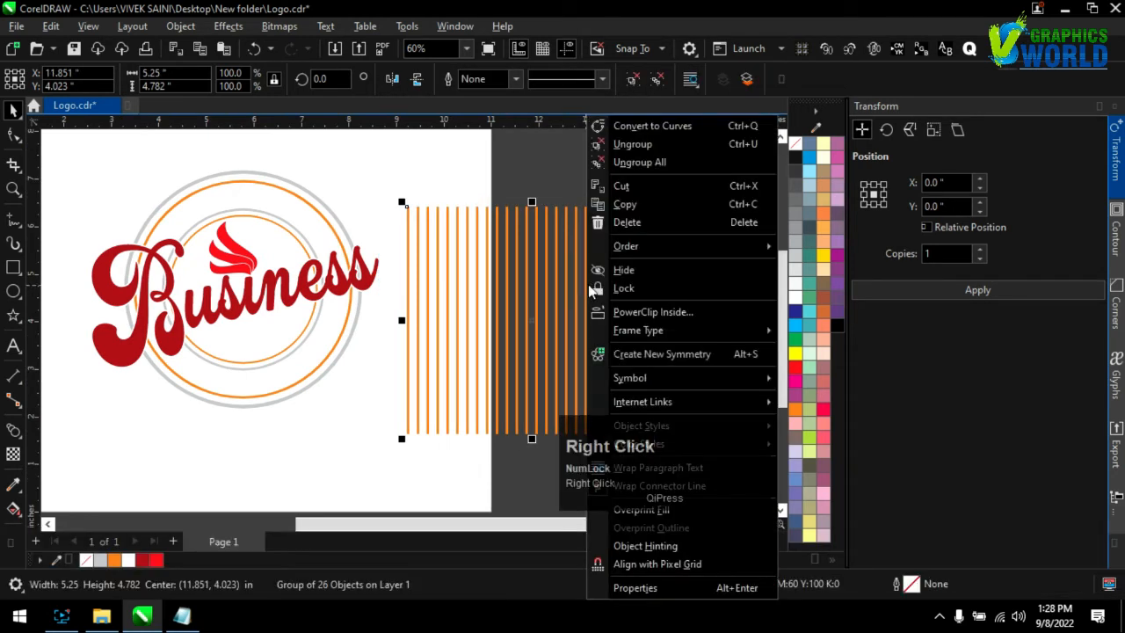
{"action": "left_click", "coordinate": [637, 311]}
{"action": "left_click", "coordinate": [345, 268]}
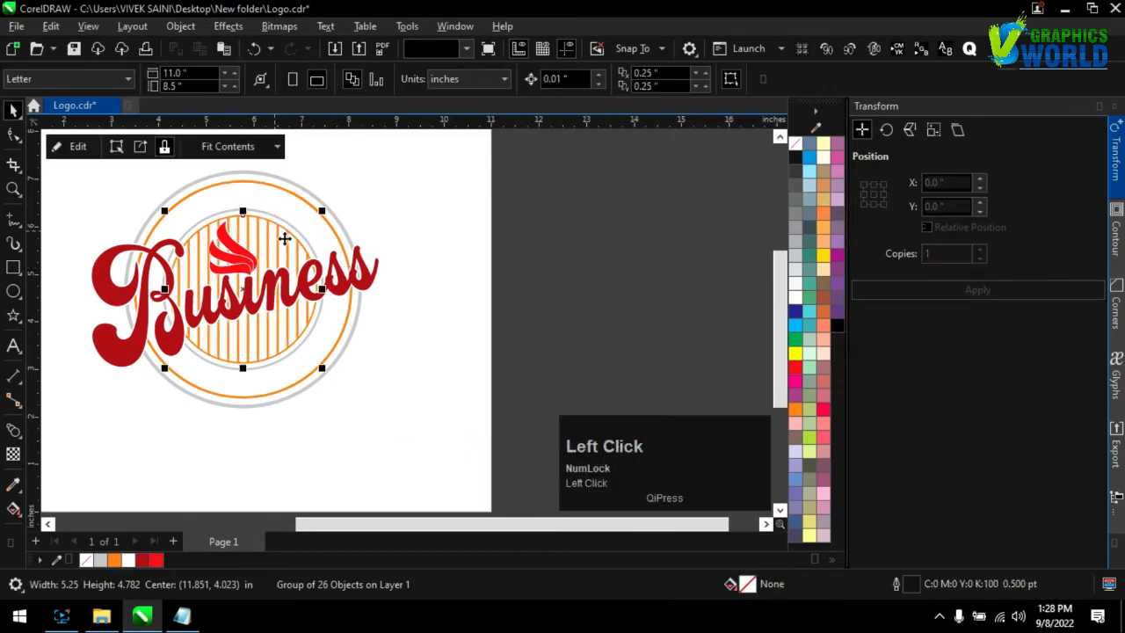
{"action": "scroll", "coordinate": [527, 362], "scroll_direction": "down", "scroll_amount": 2}
{"action": "scroll", "coordinate": [299, 343], "scroll_direction": "up", "scroll_amount": 2}
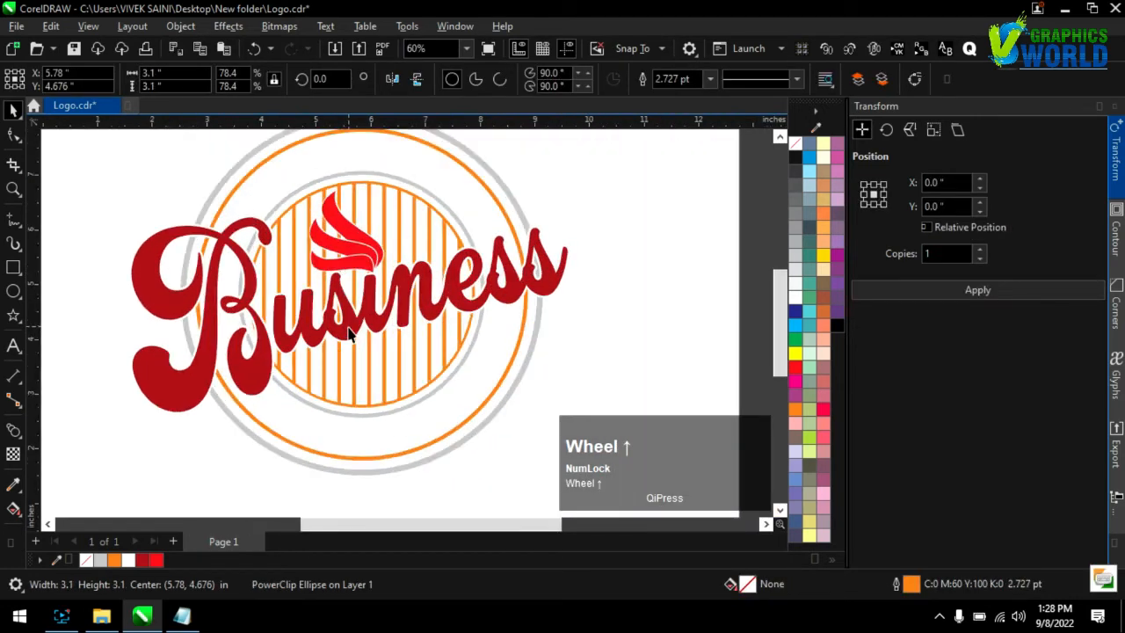
{"action": "left_click", "coordinate": [97, 307]}
Draw a five-pointed star and scale and place it above the rings at about 0.43 by 0.41 inches
{"action": "left_click", "coordinate": [16, 318]}
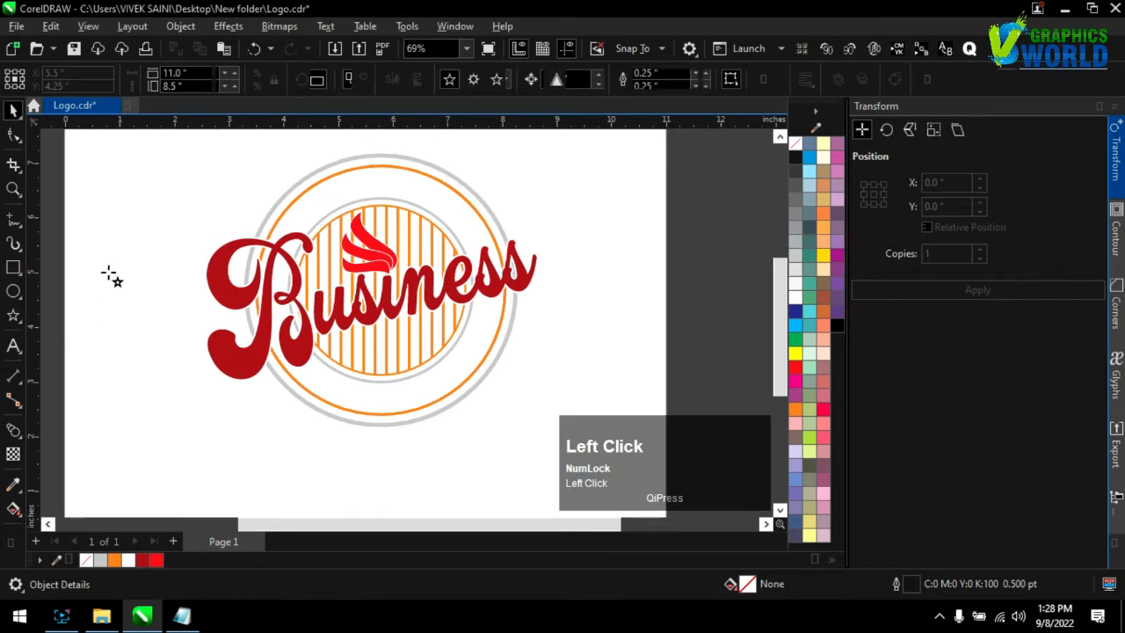
{"action": "left_click_drag", "start_coordinate": [117, 248], "coordinate": [356, 167]}
{"action": "scroll", "coordinate": [232, 398], "scroll_direction": "down", "scroll_amount": 2}
{"action": "scroll", "coordinate": [209, 297], "scroll_direction": "up", "scroll_amount": 2}
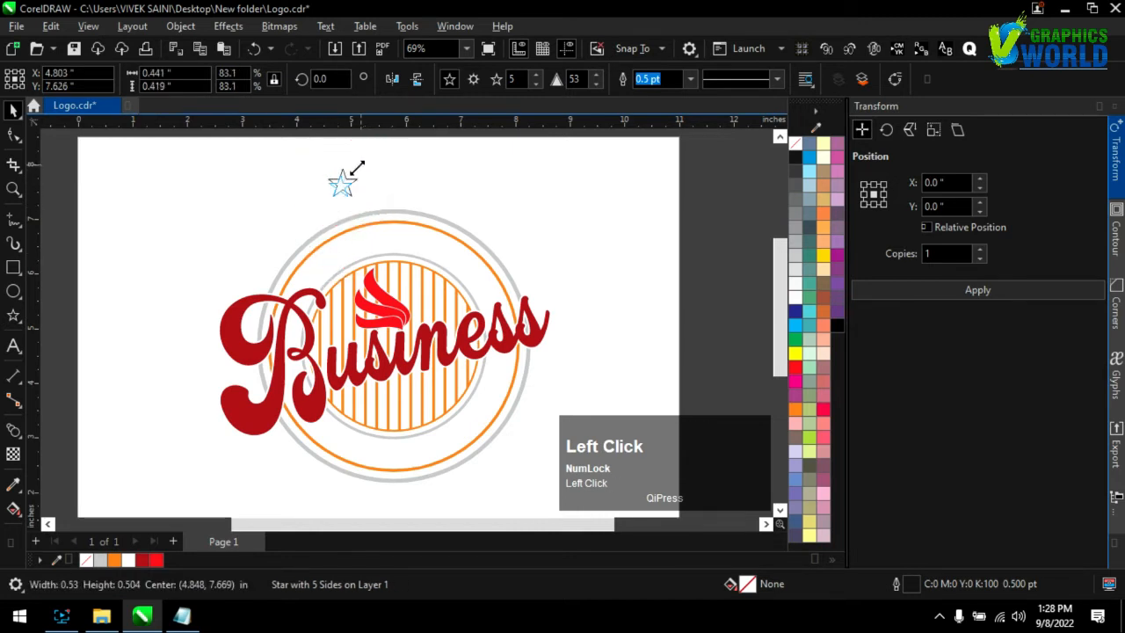
{"action": "left_click", "coordinate": [870, 290]}
{"action": "scroll", "coordinate": [306, 161], "scroll_direction": "up", "scroll_amount": 3}
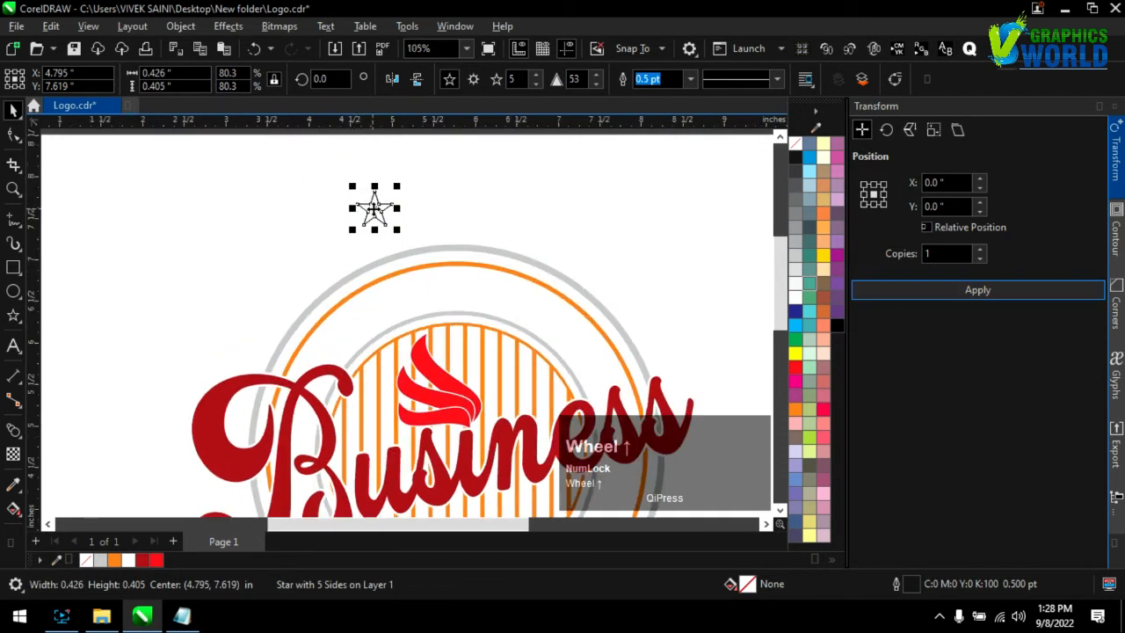
Duplicate the star horizontally into an evenly spaced row of five stars and fill them all black
{"action": "left_click_drag", "start_coordinate": [373, 208], "coordinate": [452, 217]}
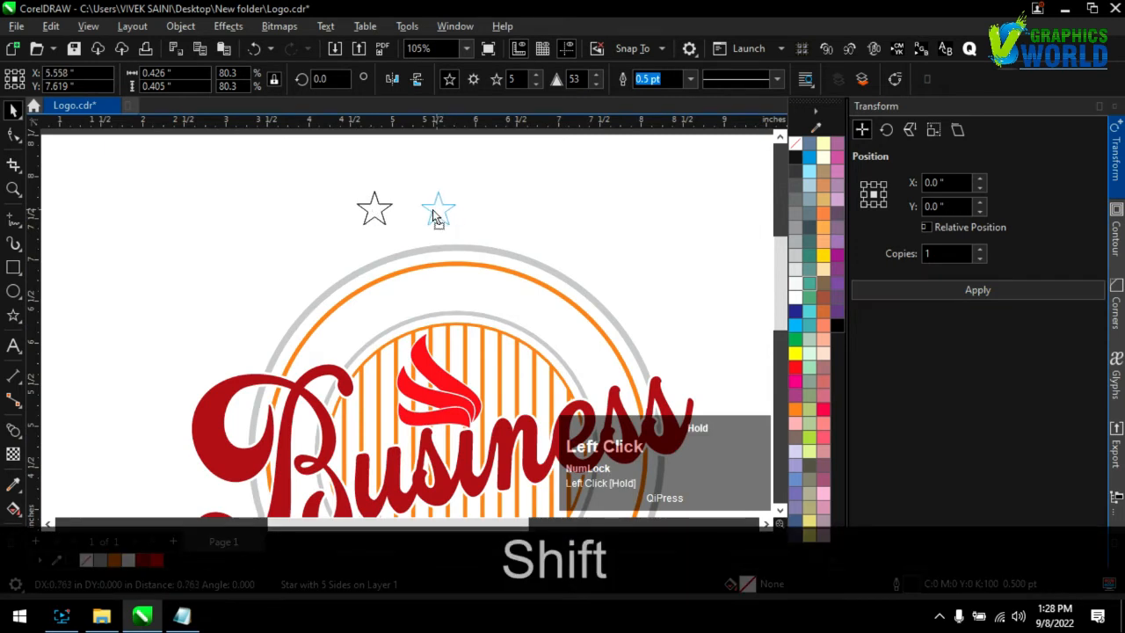
{"action": "key", "text": "ctrl+d"}
{"action": "key", "text": "ctrl+d"}
{"action": "key", "text": "ctrl+d"}
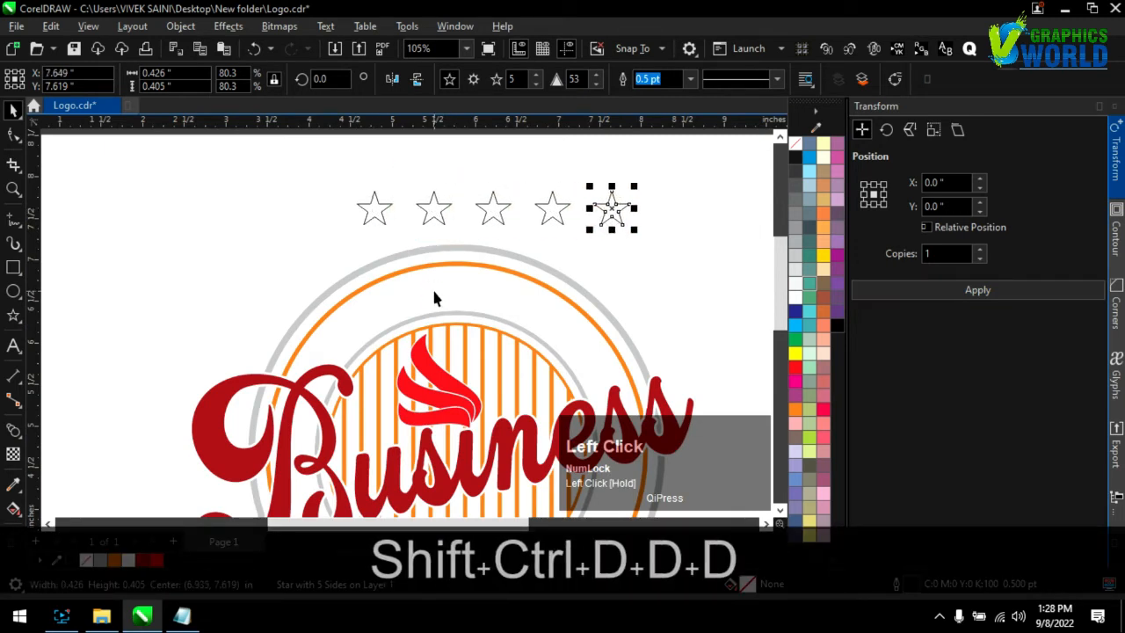
{"action": "left_click_drag", "start_coordinate": [633, 261], "coordinate": [281, 150]}
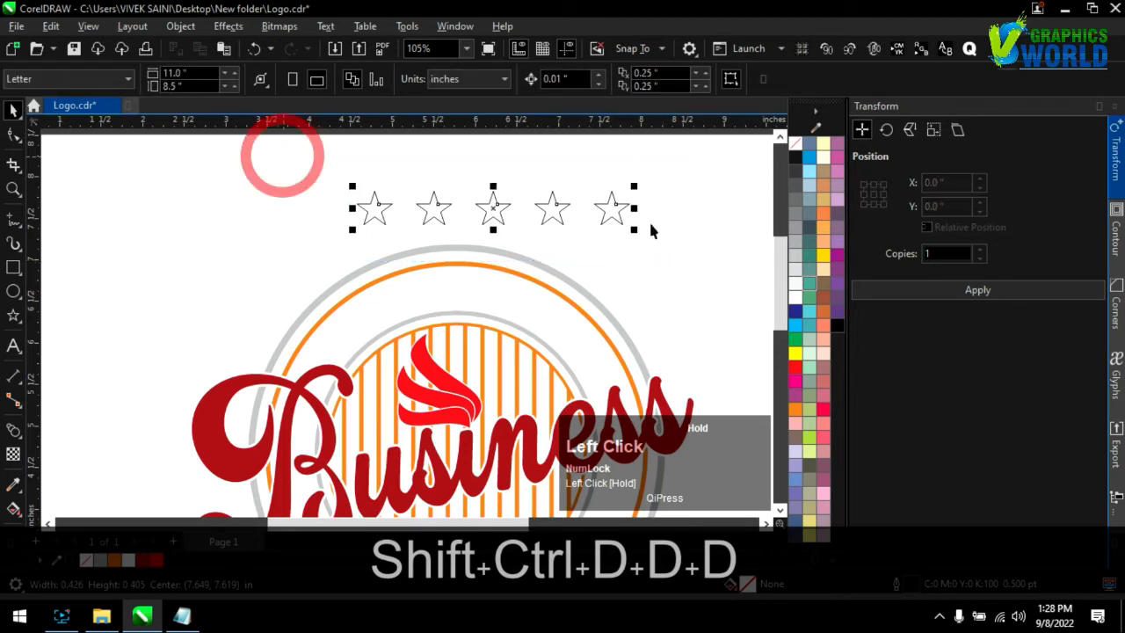
{"action": "left_click", "coordinate": [795, 152]}
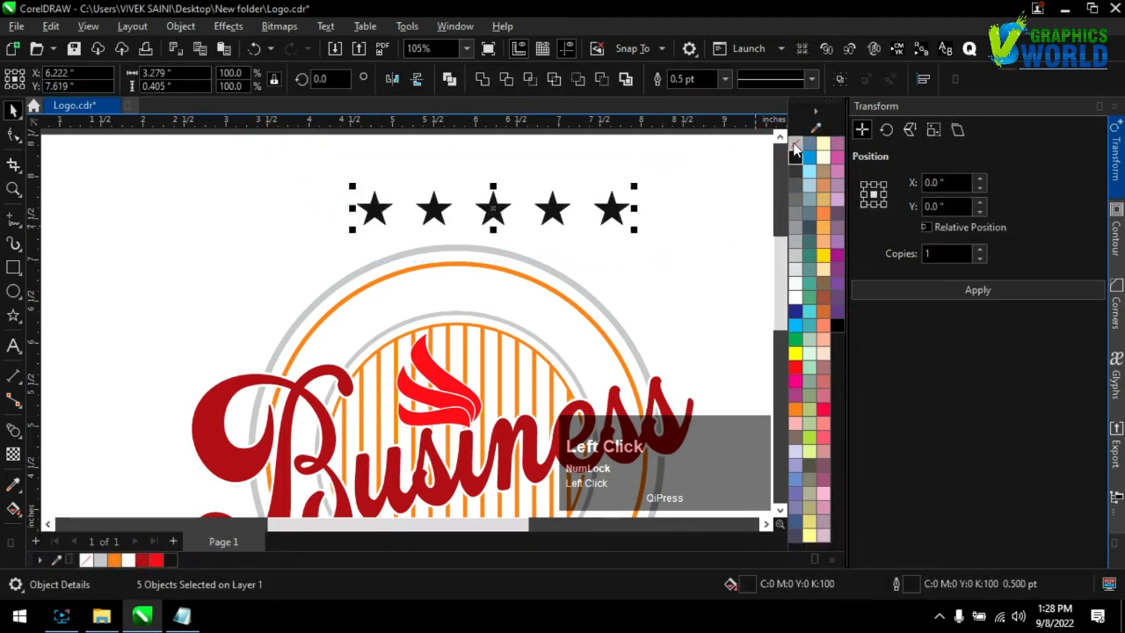
Move the star row into the upper ring band, scale each star to about 0.36 by 0.35 inches, and position the outer stars along the curve
{"action": "left_click_drag", "start_coordinate": [492, 206], "coordinate": [462, 319]}
{"action": "left_click_drag", "start_coordinate": [602, 299], "coordinate": [530, 309]}
{"action": "left_click", "coordinate": [507, 293], "text": "ctrl"}
{"action": "left_click_drag", "start_coordinate": [561, 290], "coordinate": [580, 348]}
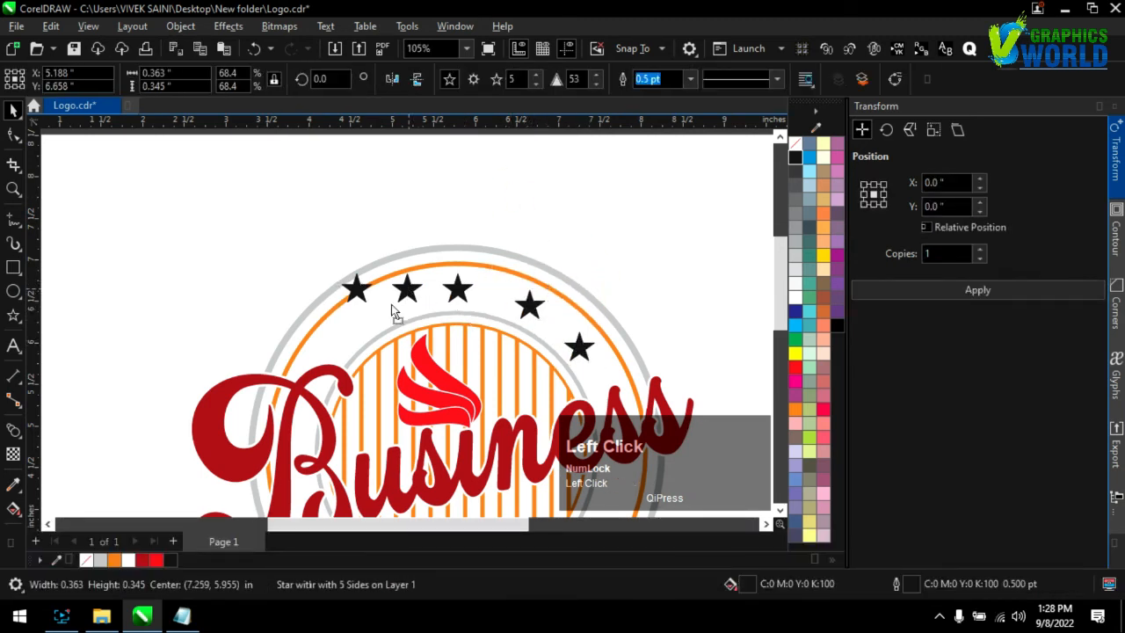
{"action": "mouse_move", "coordinate": [406, 290]}
{"action": "left_mouse_down"}
{"action": "mouse_move", "coordinate": [371, 309]}
{"action": "mouse_move", "coordinate": [357, 289]}
{"action": "mouse_move", "coordinate": [344, 344]}
{"action": "left_mouse_up"}
Align the tops of the matching left and right stars and distribute all five stars evenly horizontally
{"action": "left_click", "coordinate": [532, 303], "text": "shift"}
{"action": "key", "text": "t"}
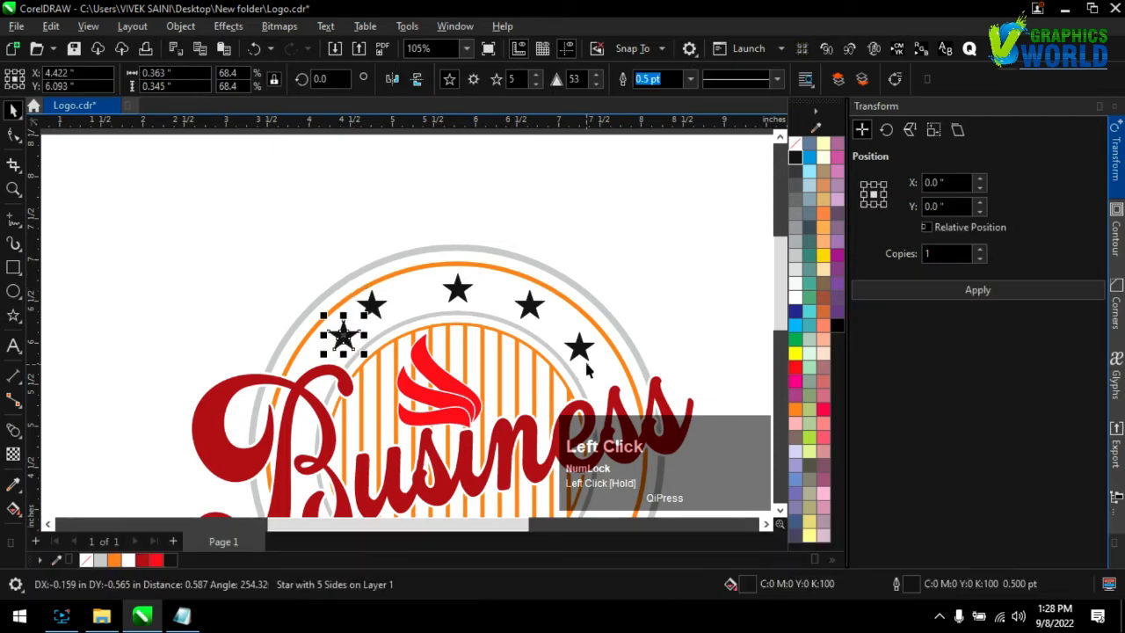
{"action": "left_click", "coordinate": [583, 347], "text": "shift"}
{"action": "key", "text": "t"}
{"action": "left_click_drag", "start_coordinate": [270, 222], "coordinate": [601, 363]}
{"action": "key", "text": "shift+e"}
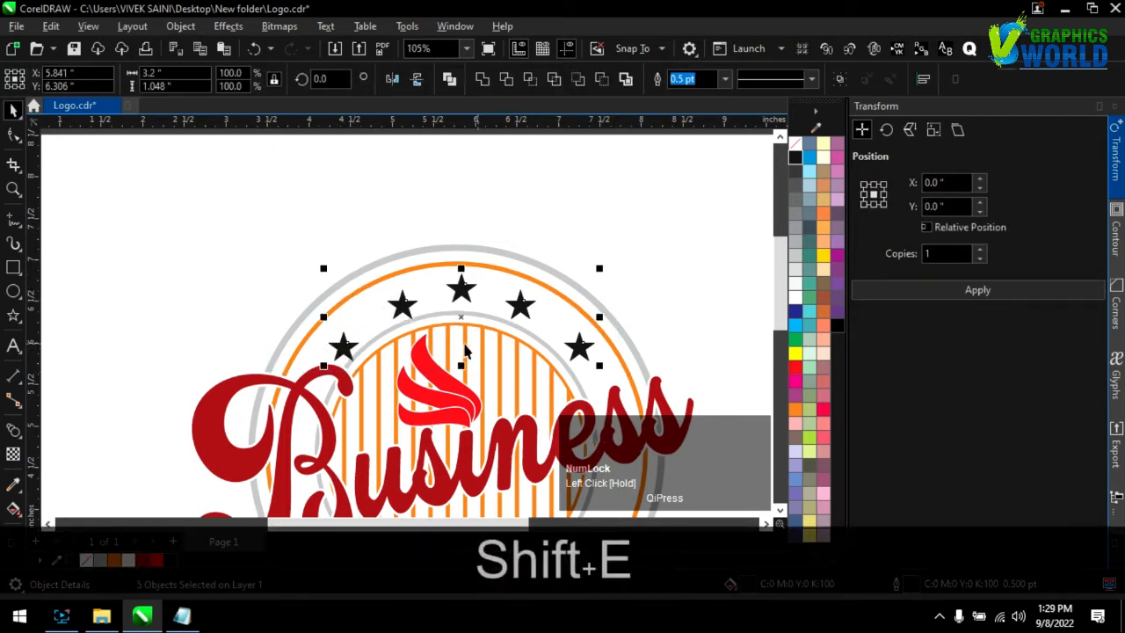
Nudge the two left stars slightly up and outward to follow the curve of the ring band
{"action": "scroll", "coordinate": [351, 360], "scroll_direction": "up", "scroll_amount": 2}
{"action": "left_click_drag", "start_coordinate": [292, 338], "coordinate": [290, 326]}
{"action": "left_click_drag", "start_coordinate": [374, 288], "coordinate": [364, 283]}
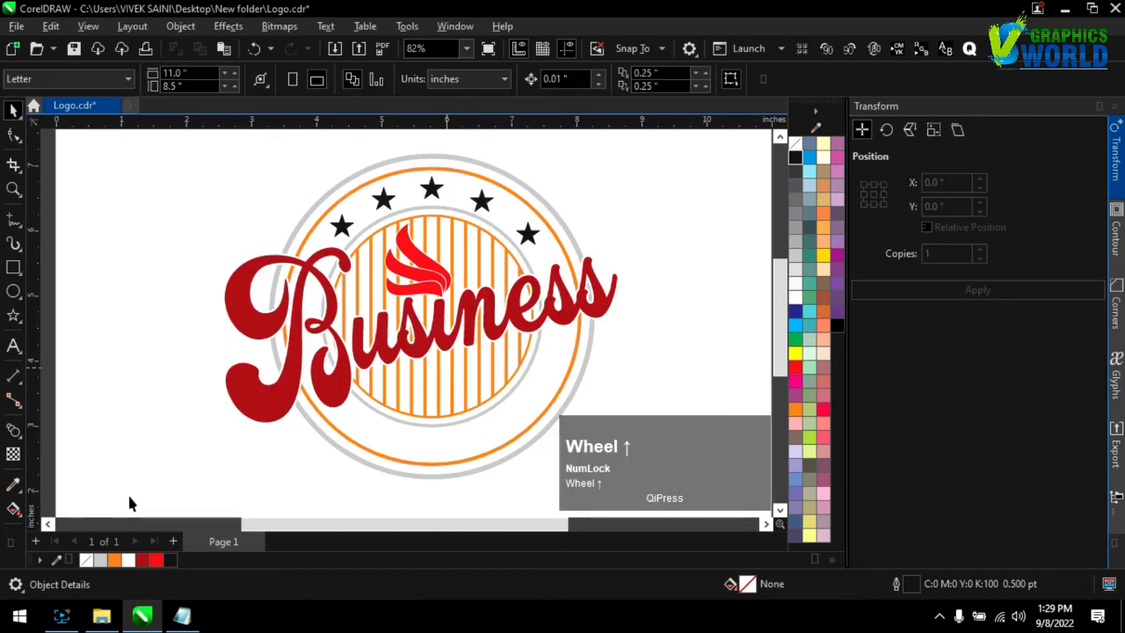
Copy the word TAGLINE from the Notepad document and paste it as artistic text beside the logo in CorelDRAW
{"action": "left_click", "coordinate": [187, 618]}
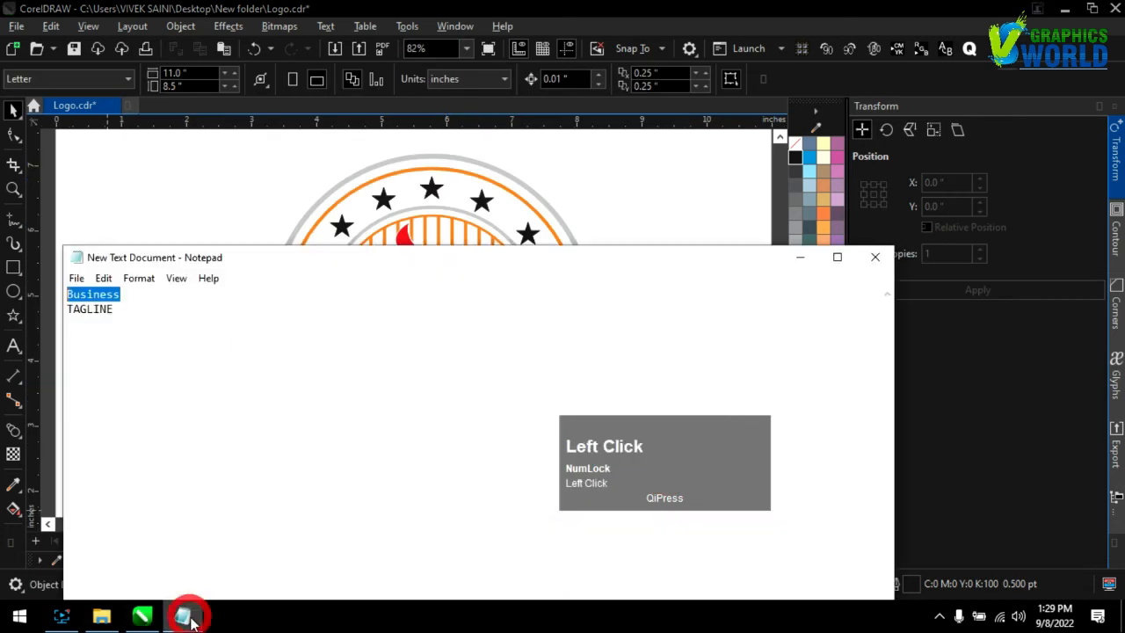
{"action": "key", "text": "ctrl+c"}
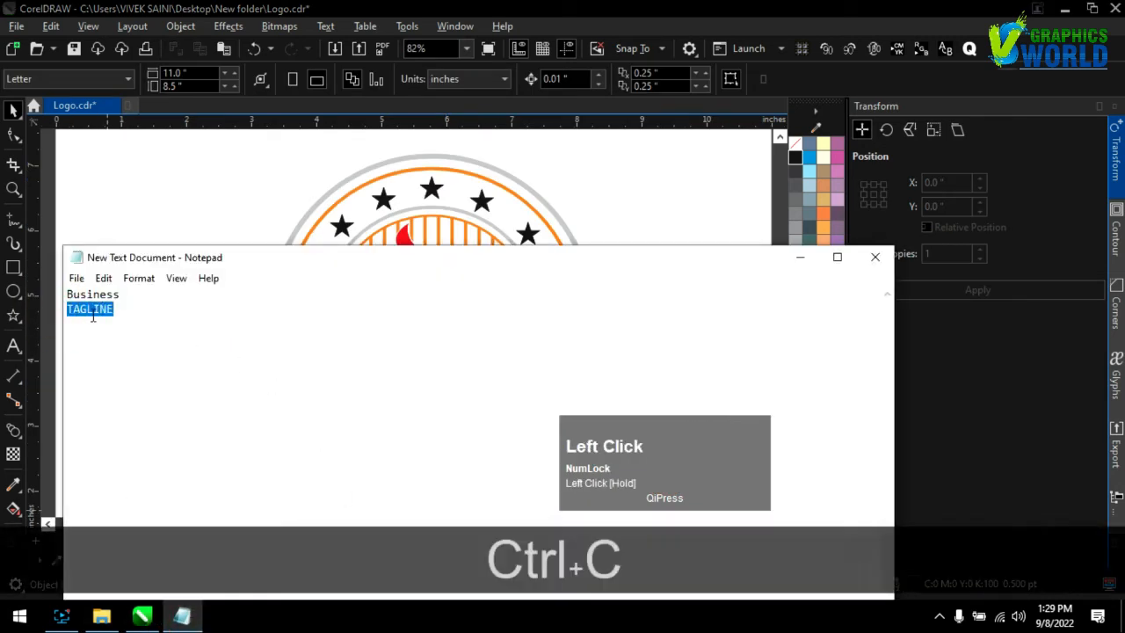
{"action": "left_click", "coordinate": [108, 223]}
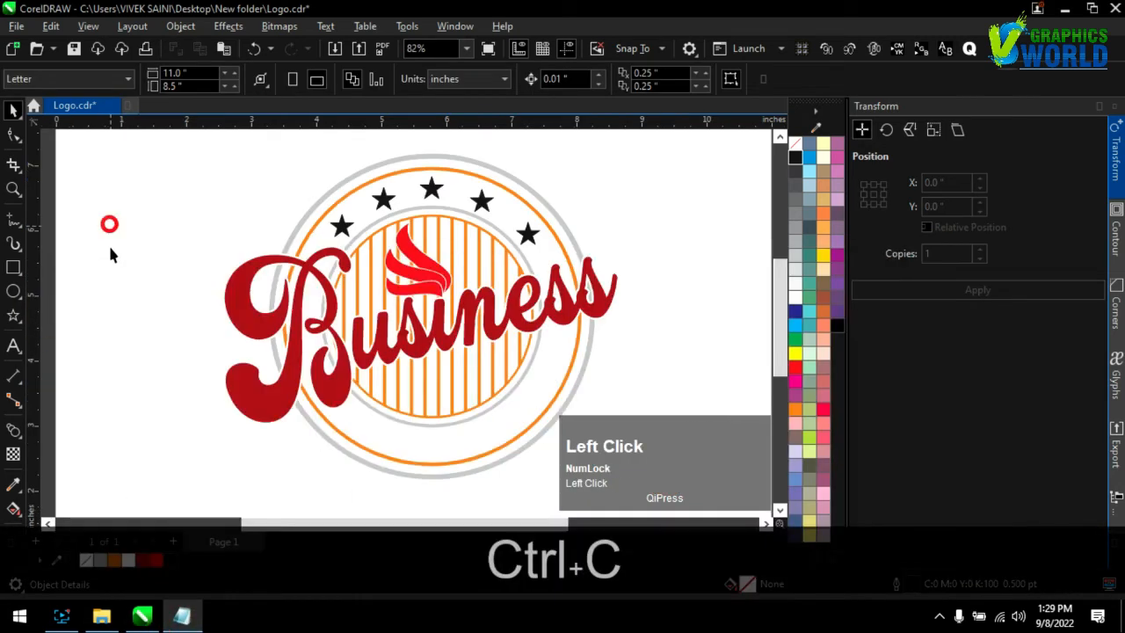
{"action": "left_click", "coordinate": [142, 391]}
{"action": "key", "text": "ctrl+v"}
Change the font of the whole TAGLINE text to Arno Pro Smbd
{"action": "key", "text": "ctrl+a"}
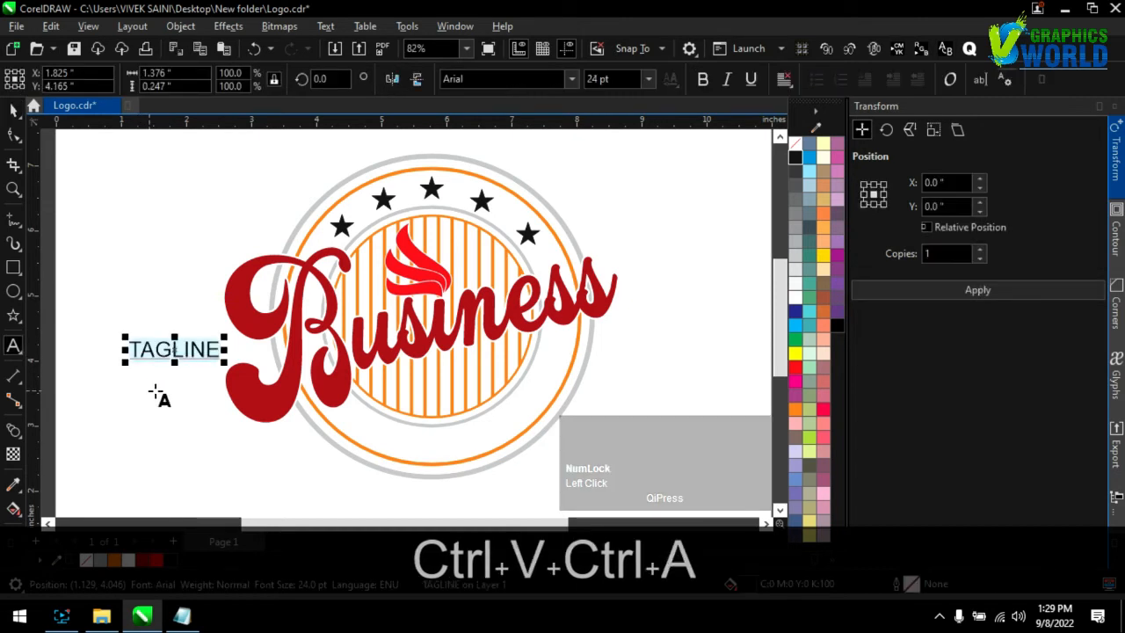
{"action": "left_click", "coordinate": [571, 78]}
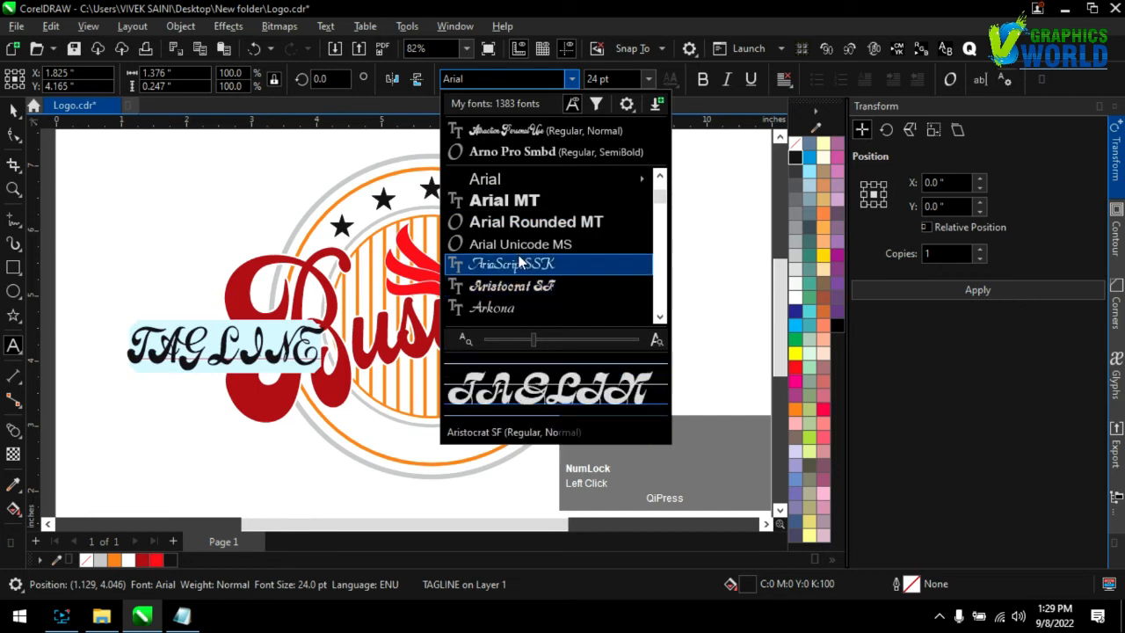
{"action": "left_click", "coordinate": [521, 152]}
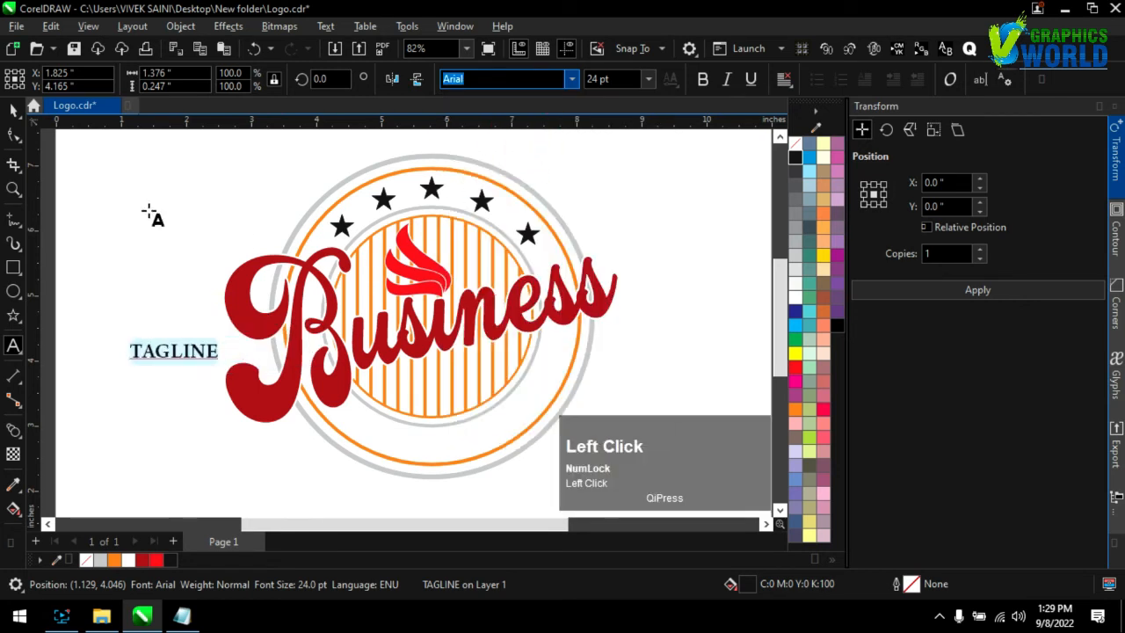
{"action": "left_click", "coordinate": [14, 109]}
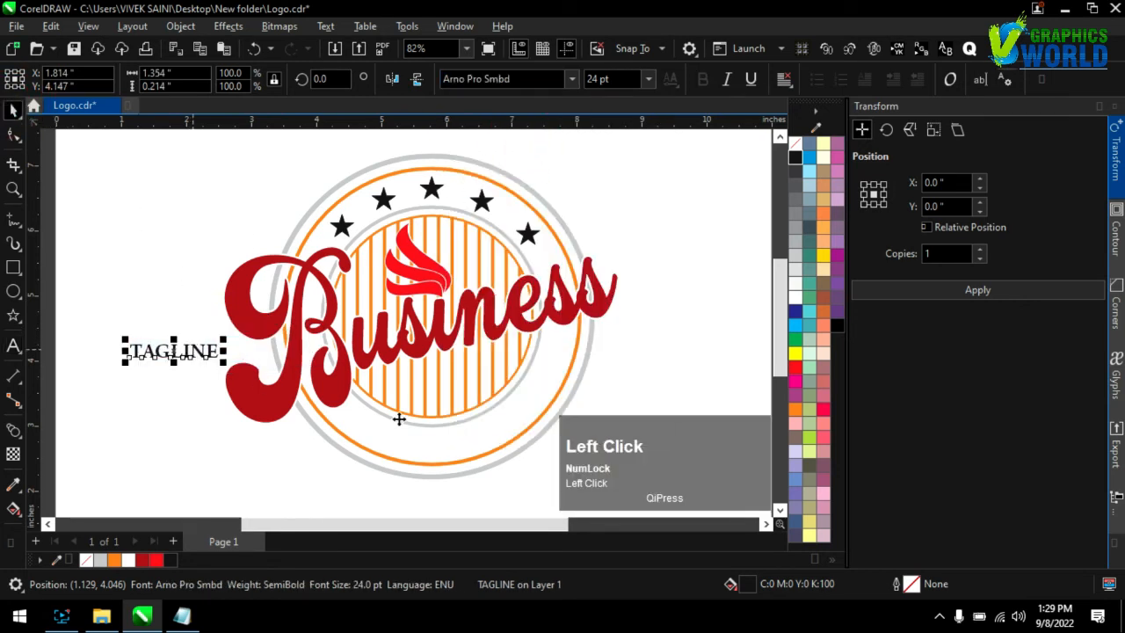
Move the TAGLINE text just below the rings and enlarge it to about 38.3 pt
{"action": "left_click_drag", "start_coordinate": [192, 349], "coordinate": [446, 438]}
{"action": "scroll", "coordinate": [440, 434], "scroll_direction": "down", "scroll_amount": 3}
{"action": "scroll", "coordinate": [423, 423], "scroll_direction": "up", "scroll_amount": 1}
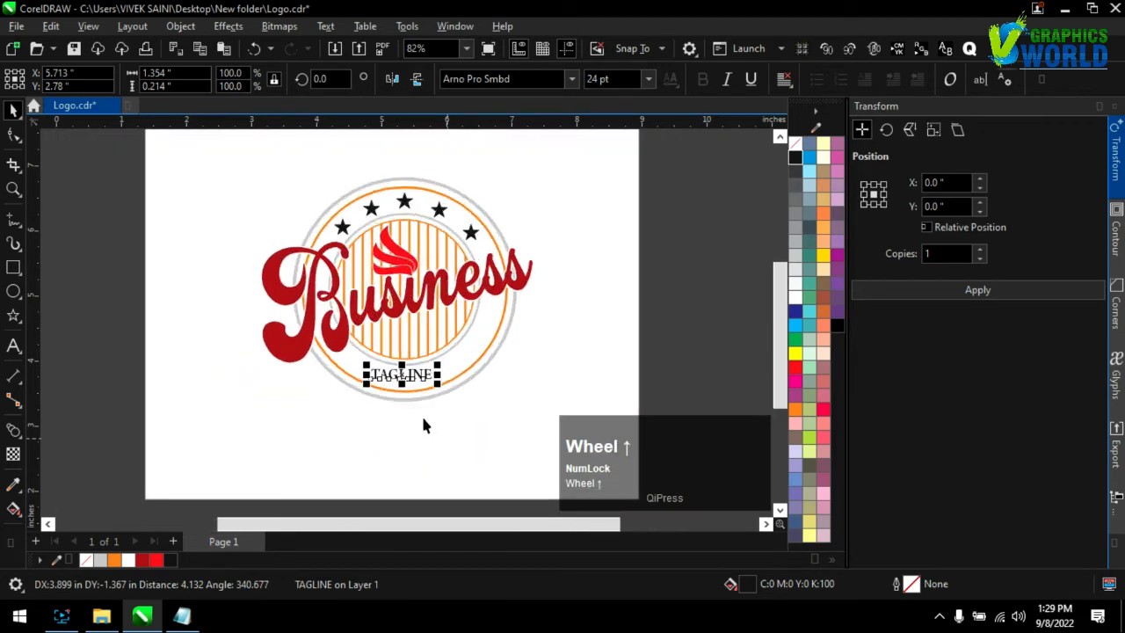
{"action": "scroll", "coordinate": [422, 426], "scroll_direction": "up", "scroll_amount": 1}
{"action": "left_click_drag", "start_coordinate": [444, 379], "coordinate": [440, 424]}
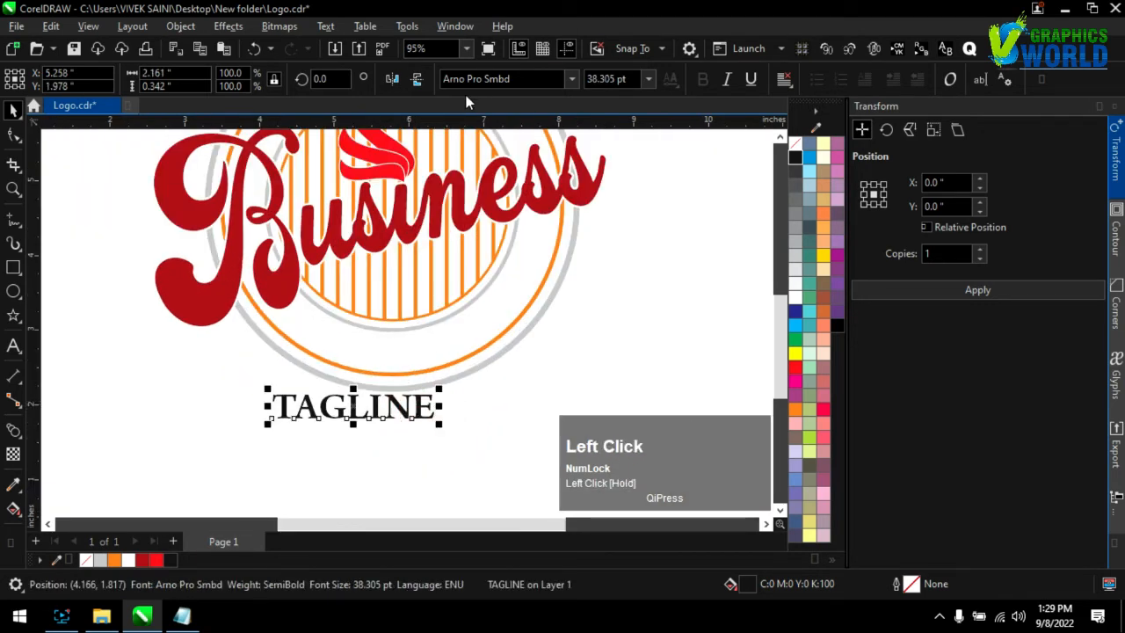
Fit the TAGLINE text to the outer orange circle along its lower arc at a -0.5 inch distance
{"action": "left_click", "coordinate": [325, 26]}
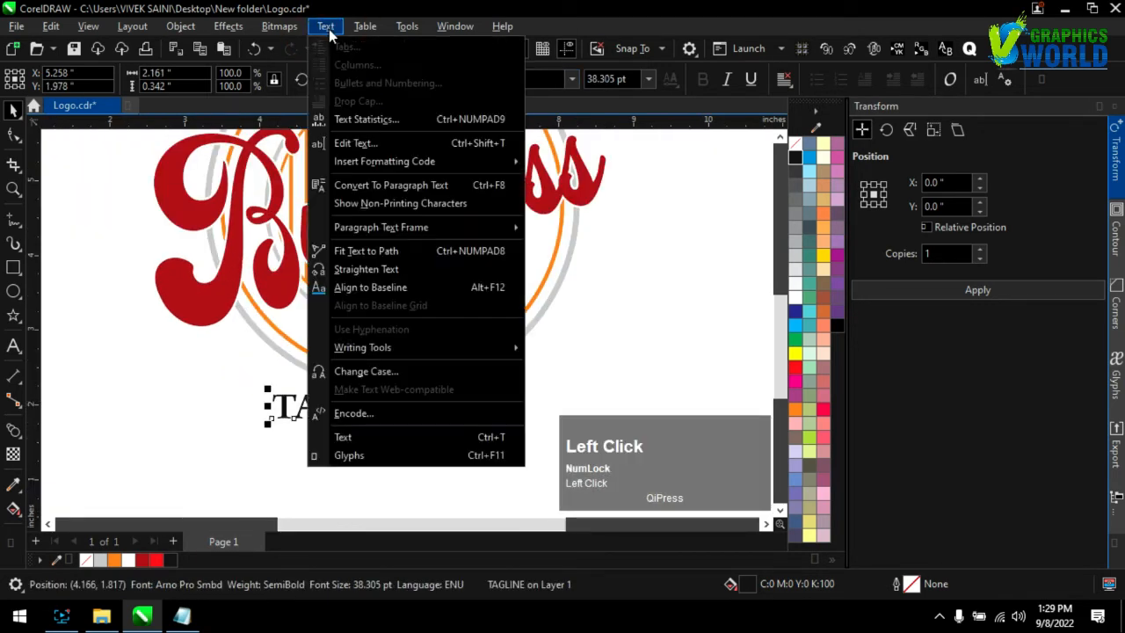
{"action": "left_click", "coordinate": [344, 251]}
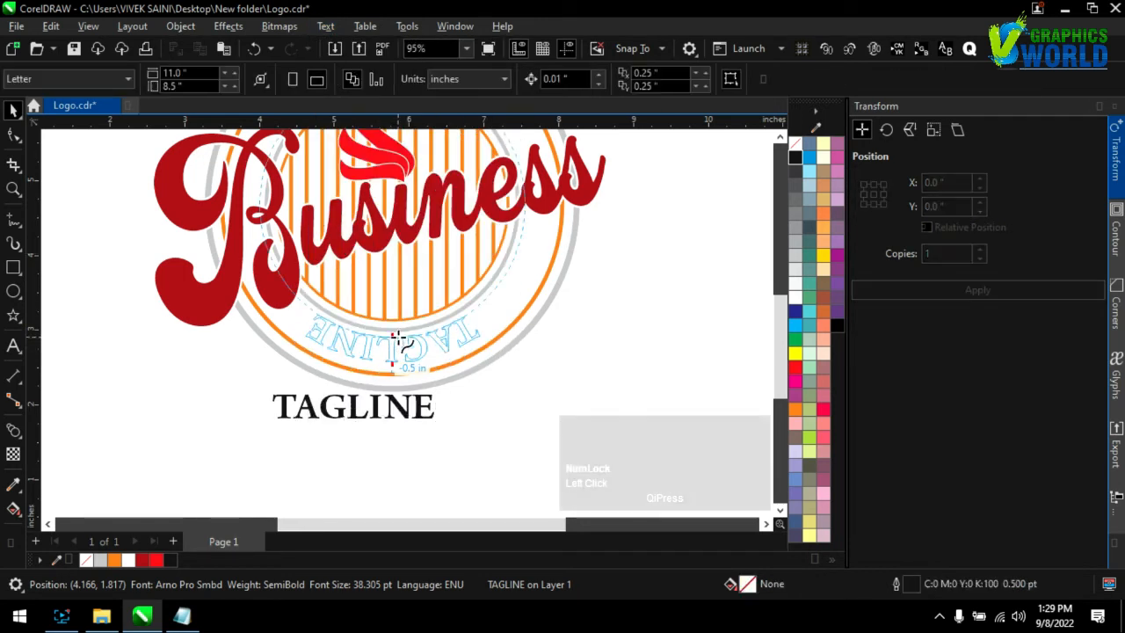
{"action": "left_click", "coordinate": [400, 343]}
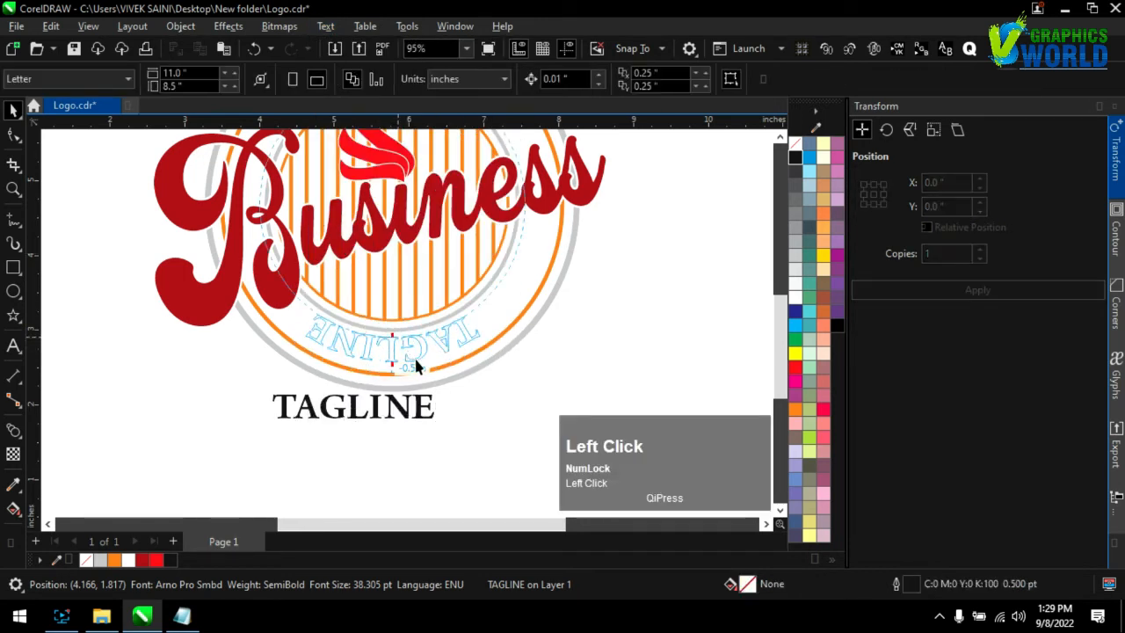
{"action": "left_click", "coordinate": [463, 404]}
{"action": "left_click", "coordinate": [461, 354]}
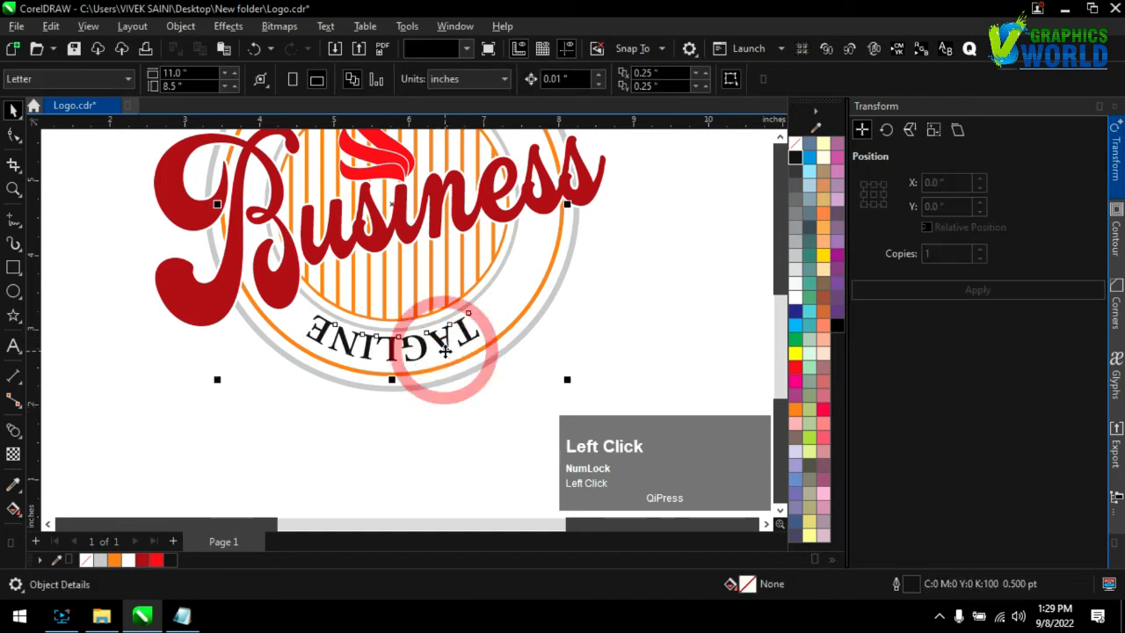
Mirror the curved TAGLINE horizontally and vertically to read upright, and place it in the lower band at -0.125 inch distance and 6.086 inch offset
{"action": "left_click_drag", "start_coordinate": [461, 352], "coordinate": [506, 308]}
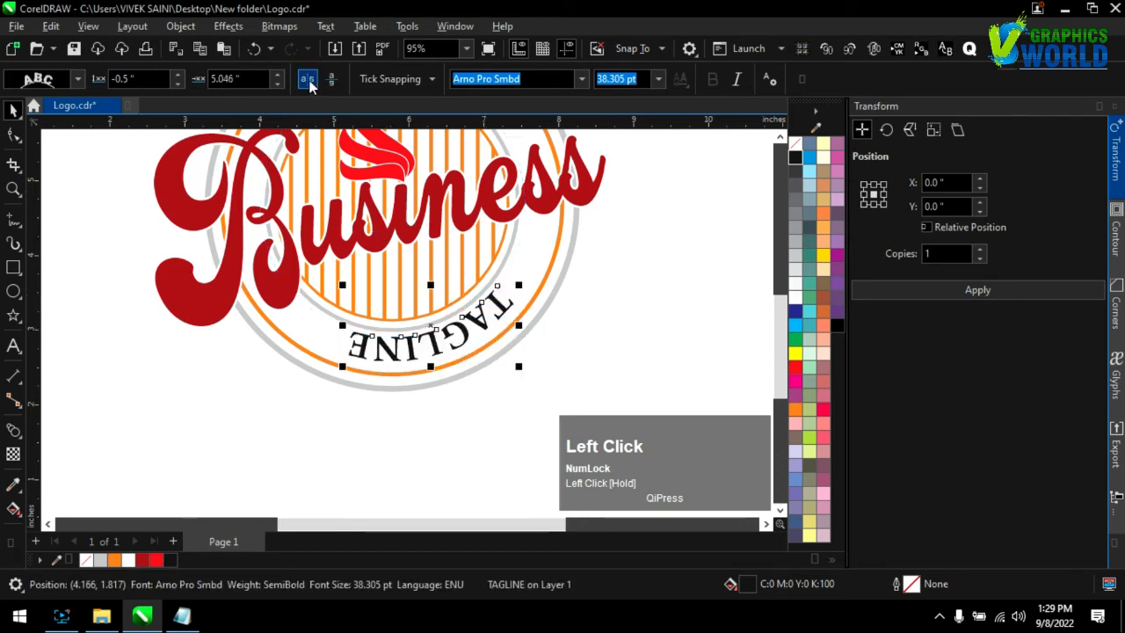
{"action": "left_click", "coordinate": [333, 81]}
{"action": "left_click", "coordinate": [333, 81]}
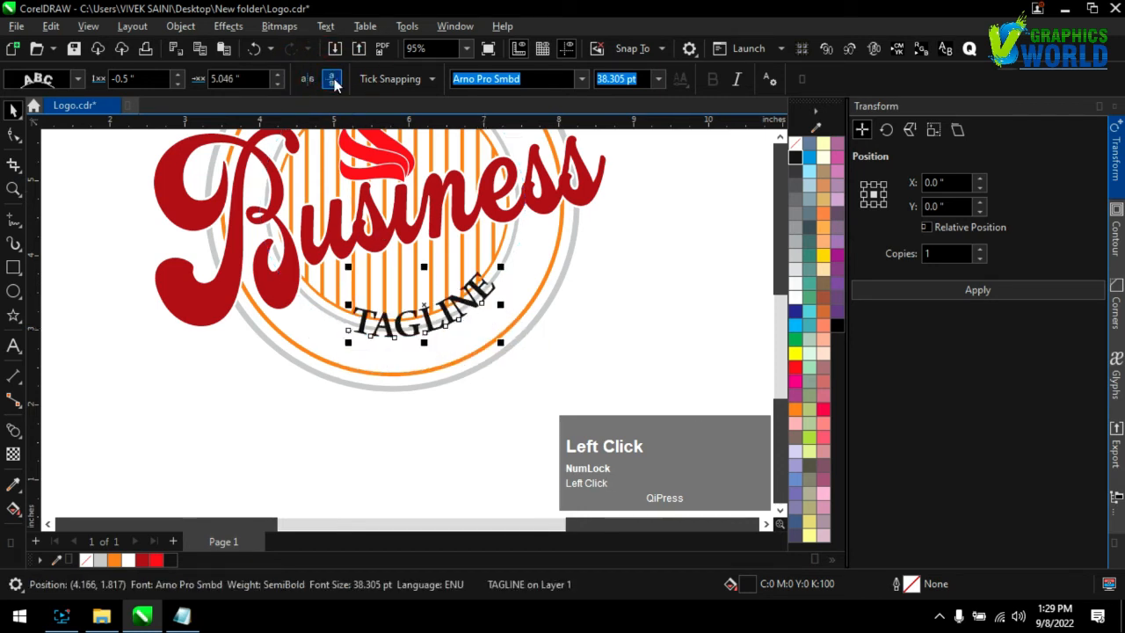
{"action": "scroll", "coordinate": [427, 357], "scroll_direction": "up", "scroll_amount": 3}
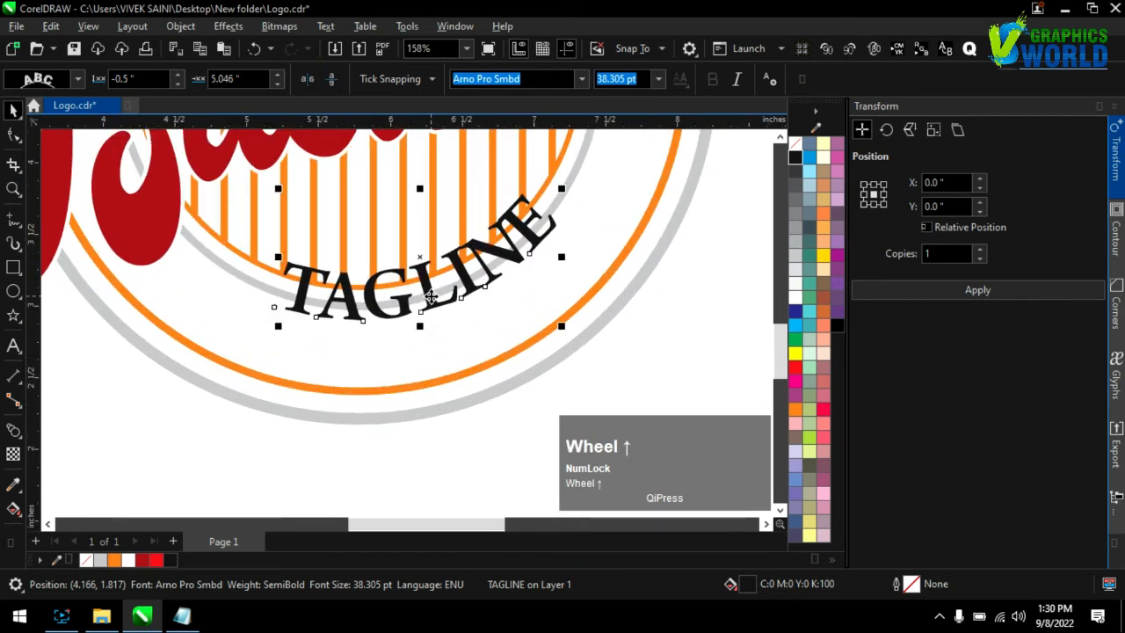
{"action": "left_click_drag", "start_coordinate": [442, 329], "coordinate": [449, 341]}
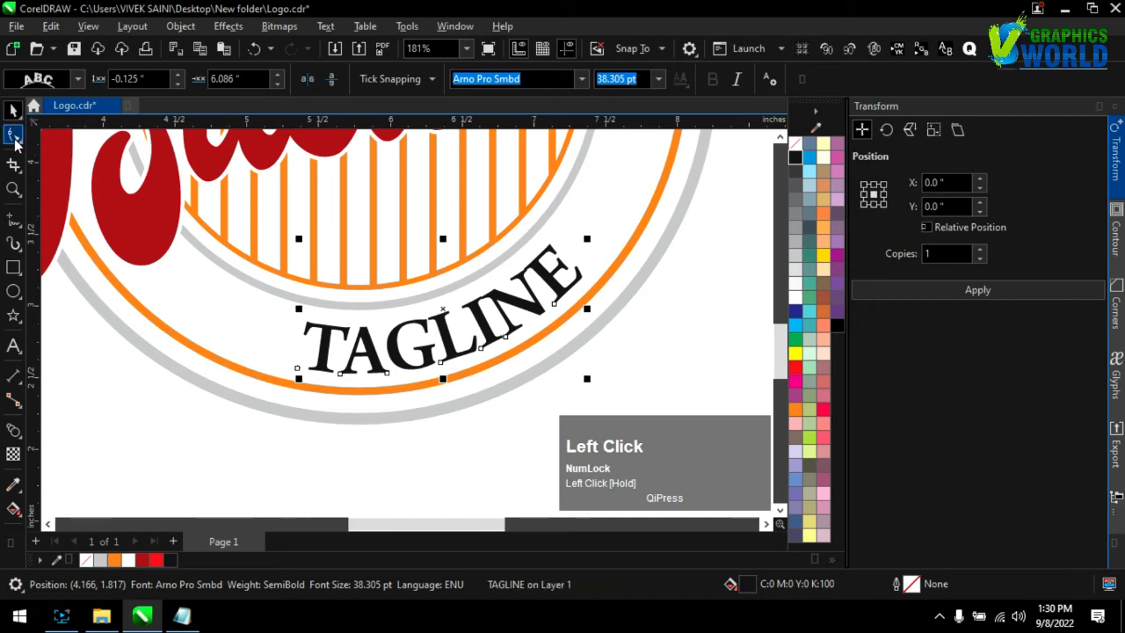
Widen the character spacing of the curved TAGLINE with the Shape tool until it spreads across the lower ring band
{"action": "key", "text": "F10"}
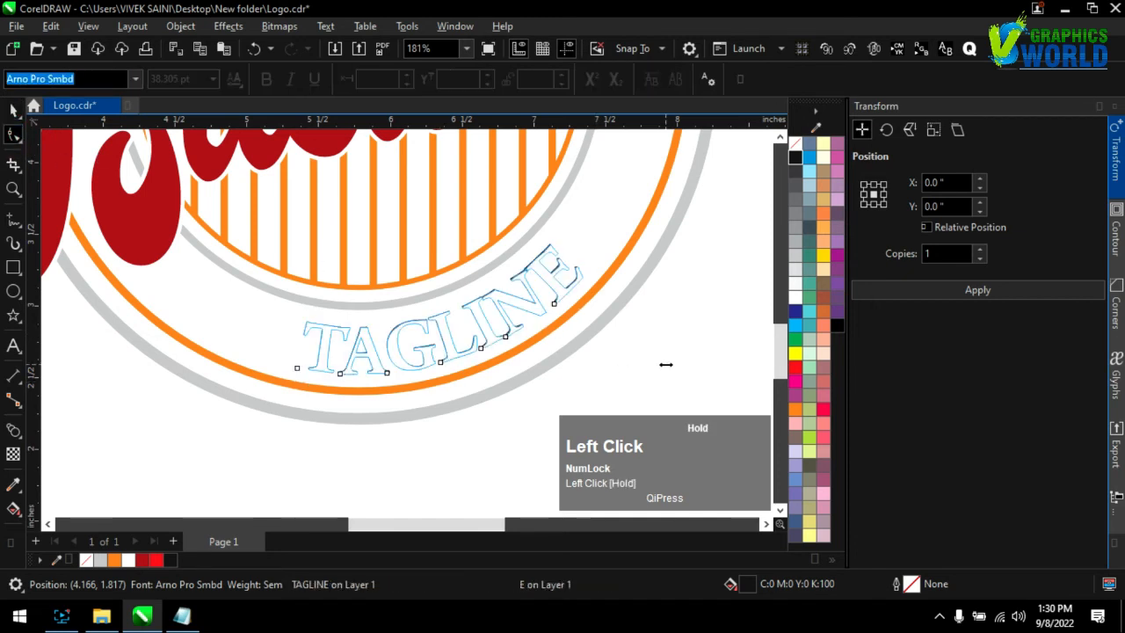
{"action": "left_click_drag", "start_coordinate": [665, 364], "coordinate": [637, 368]}
{"action": "scroll", "coordinate": [268, 226], "scroll_direction": "down", "scroll_amount": 2}
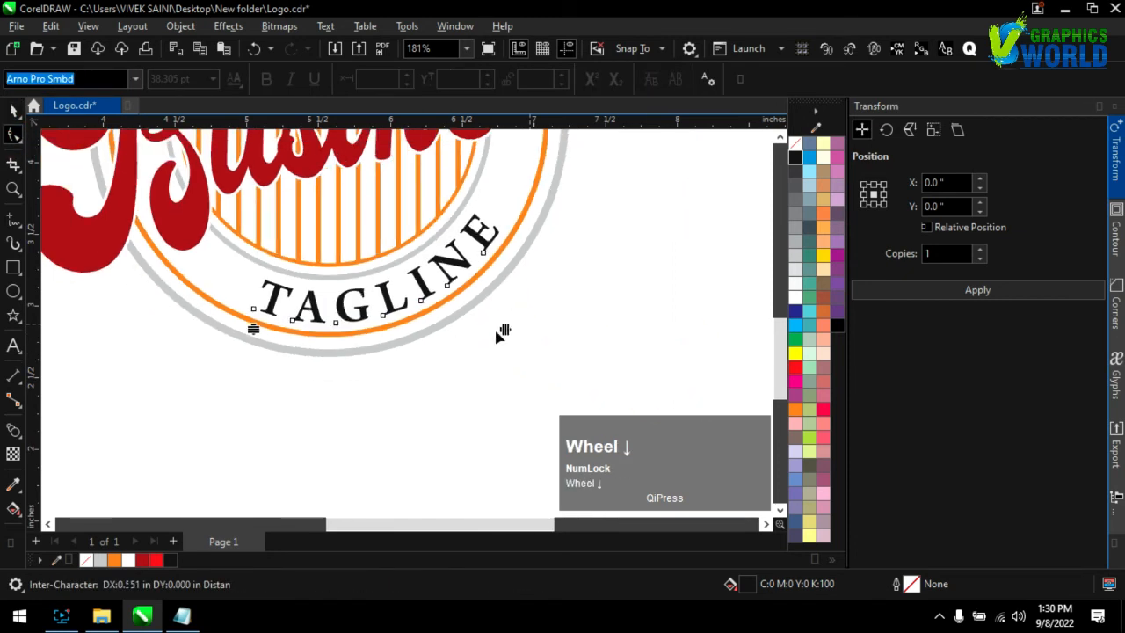
{"action": "mouse_move", "coordinate": [534, 326]}
{"action": "left_mouse_down"}
{"action": "mouse_move", "coordinate": [566, 328]}
{"action": "mouse_move", "coordinate": [549, 335]}
{"action": "left_mouse_up"}
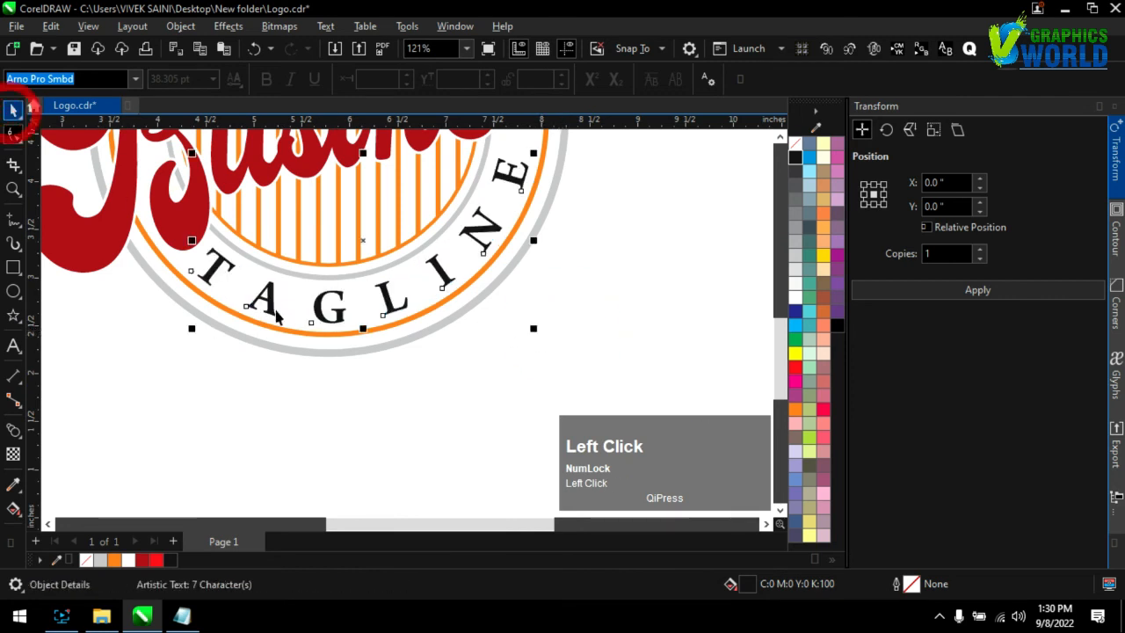
Nudge the curved TAGLINE and its path up by about 0.02 inch
{"action": "scroll", "coordinate": [387, 303], "scroll_direction": "up", "scroll_amount": 3}
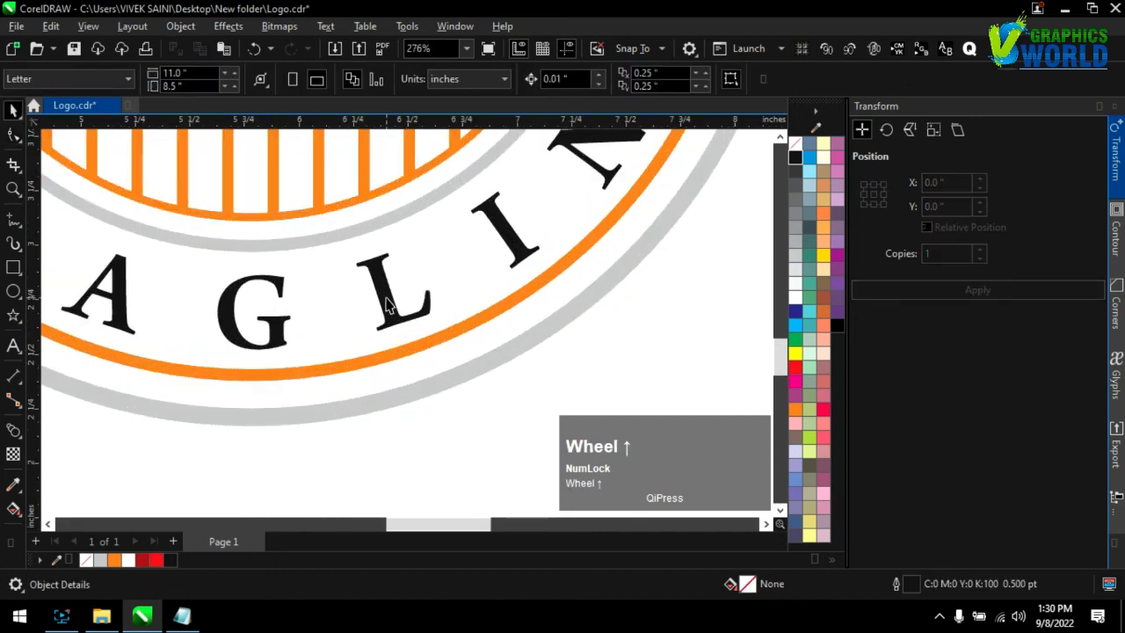
{"action": "left_click_drag", "start_coordinate": [387, 296], "coordinate": [388, 291]}
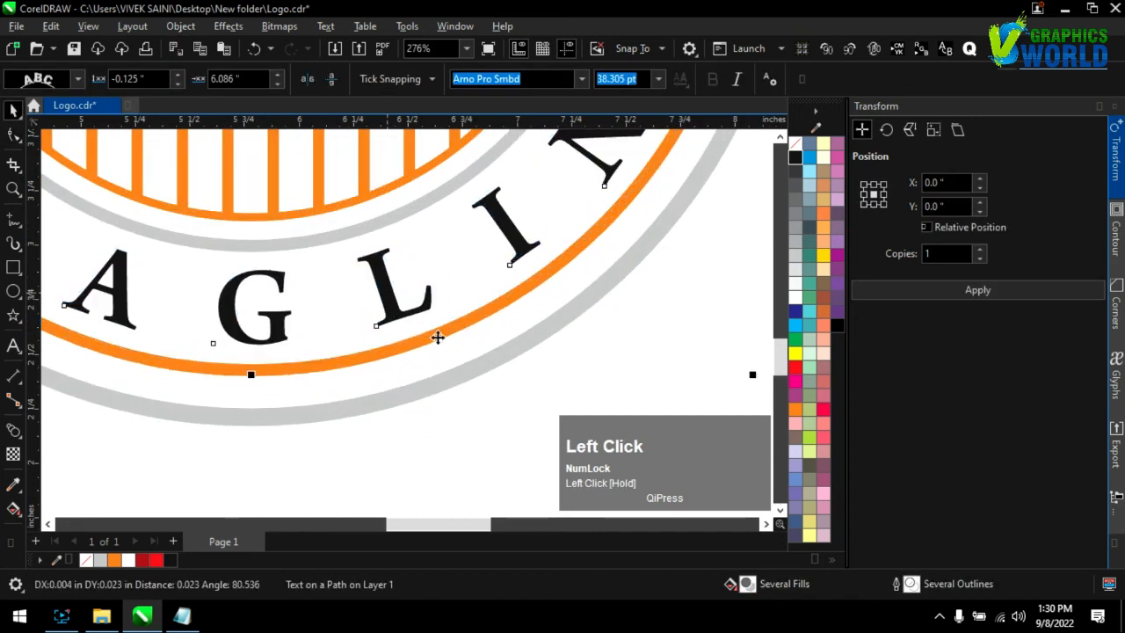
{"action": "scroll", "coordinate": [414, 346], "scroll_direction": "down", "scroll_amount": 2}
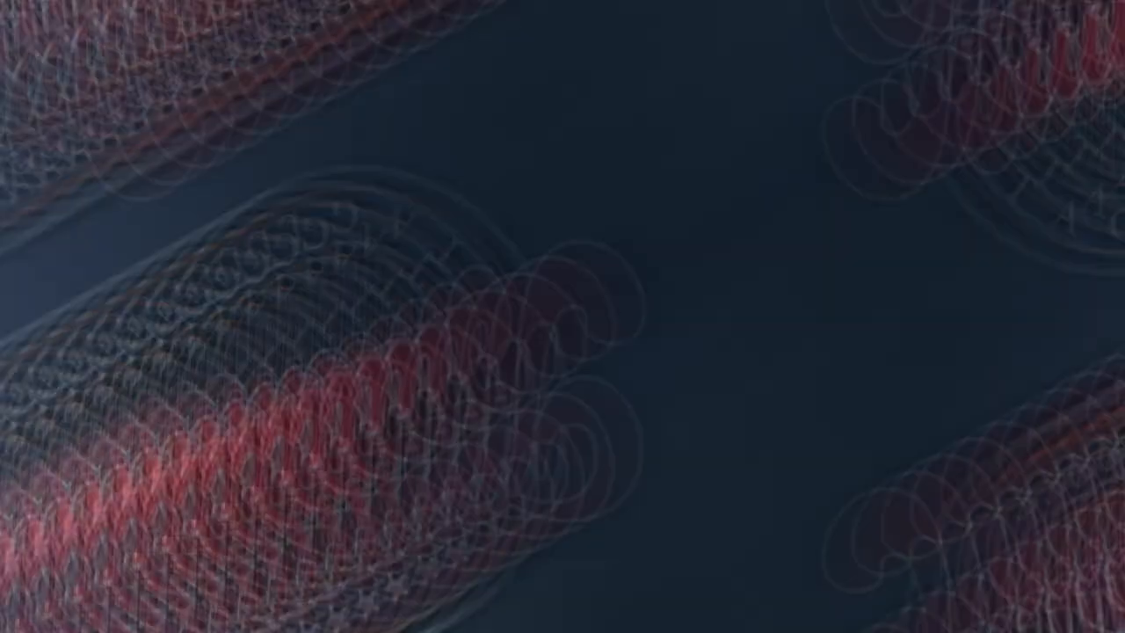